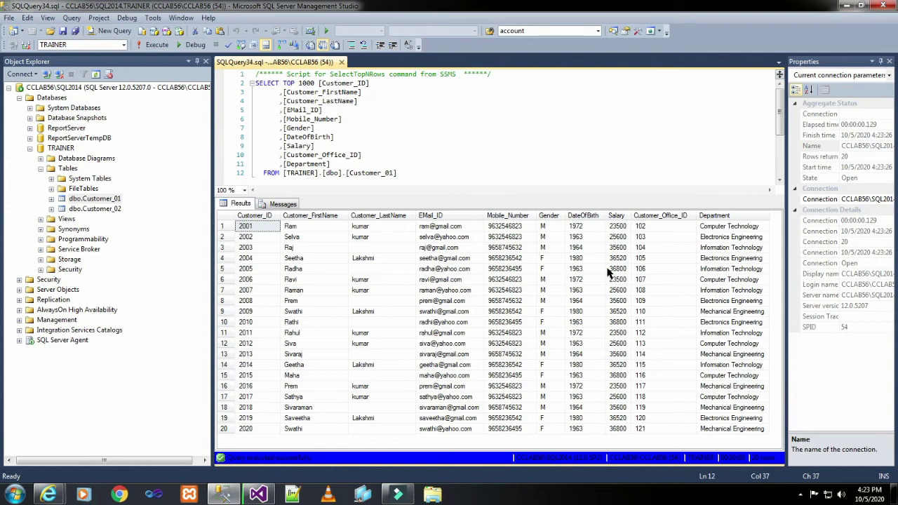
Switch to Visual Studio and start the Report Wizard for a new report in the Reports folder.
click(257, 495)
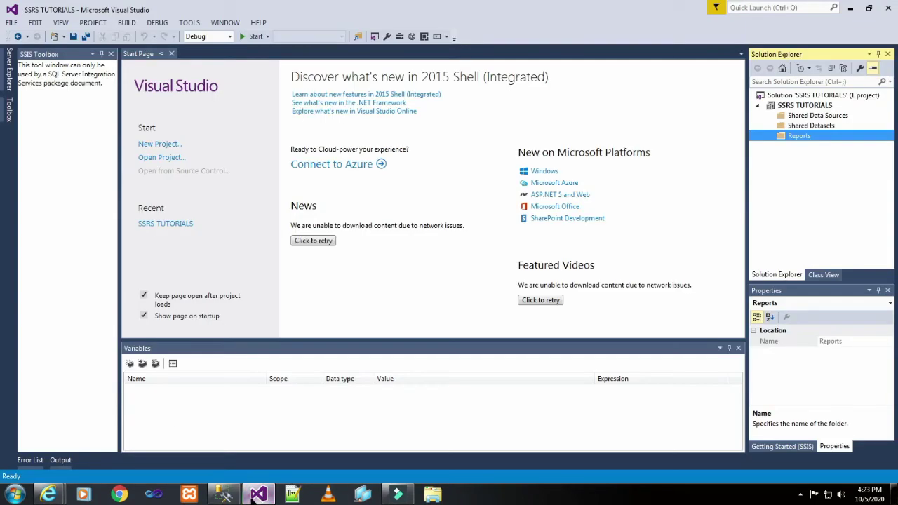
right_click(787, 135)
click(757, 139)
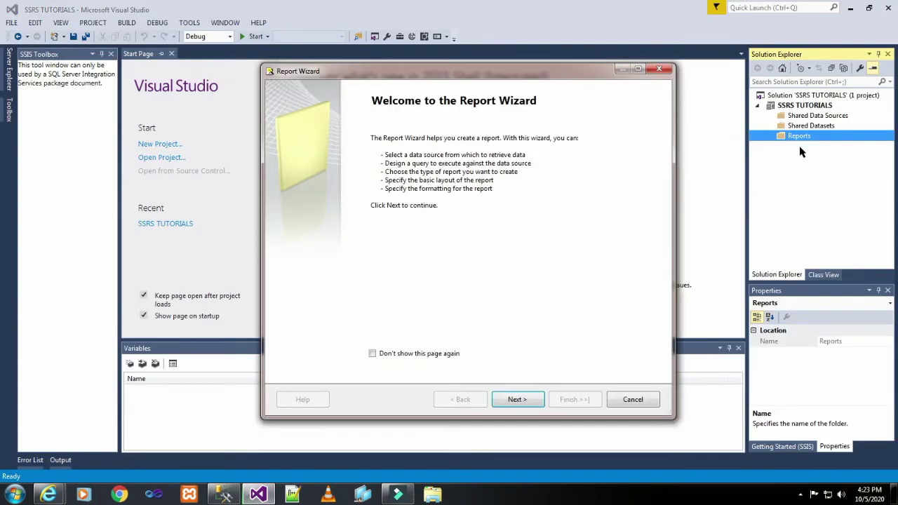
click(516, 401)
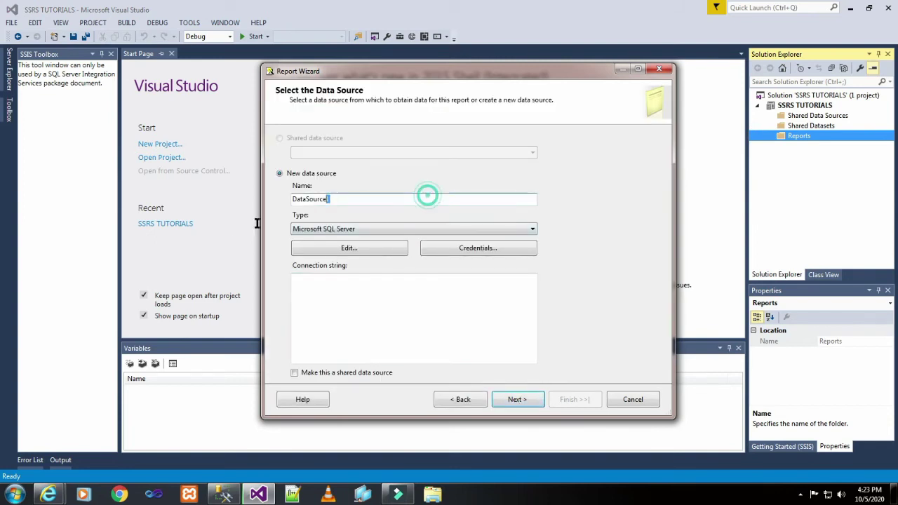
Name the report's new data source Customer_01.
double_click(428, 195)
text(X)
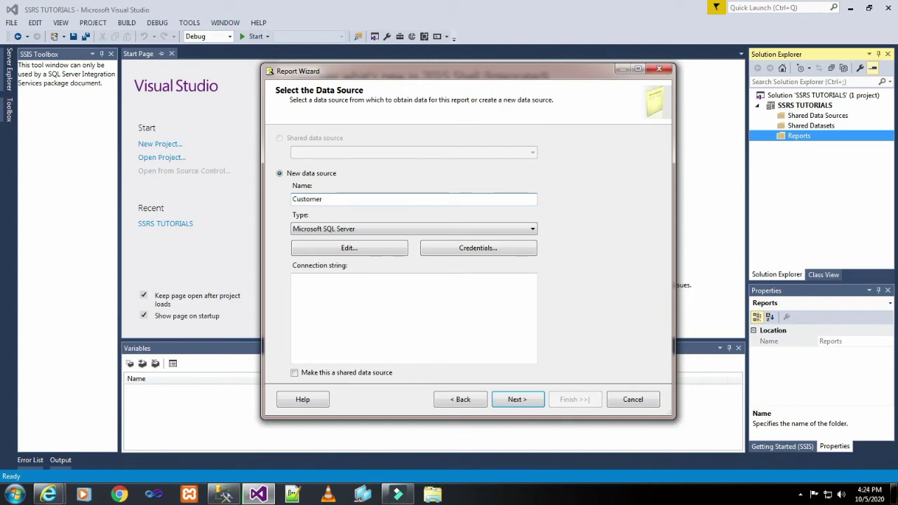
text(ustomer_01)
Edit the data source connection and choose CCLAB56\SQL2014 as its server.
click(312, 247)
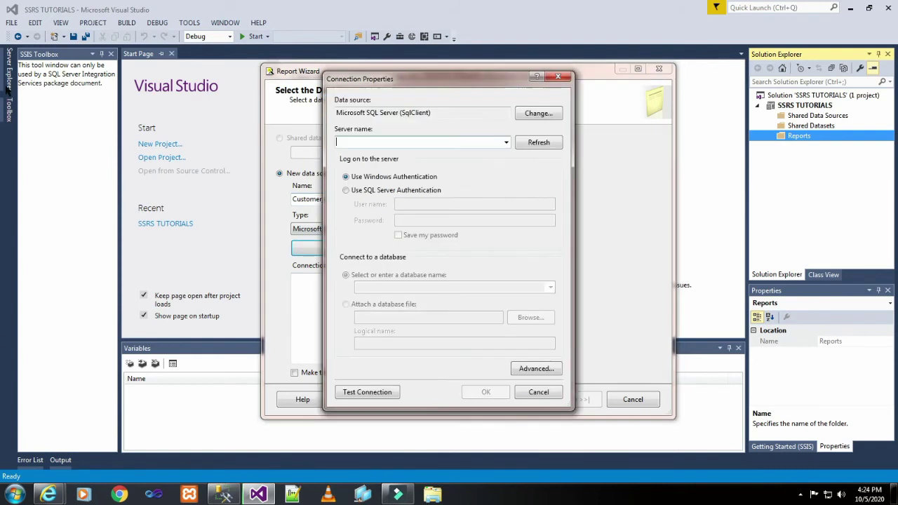
click(506, 142)
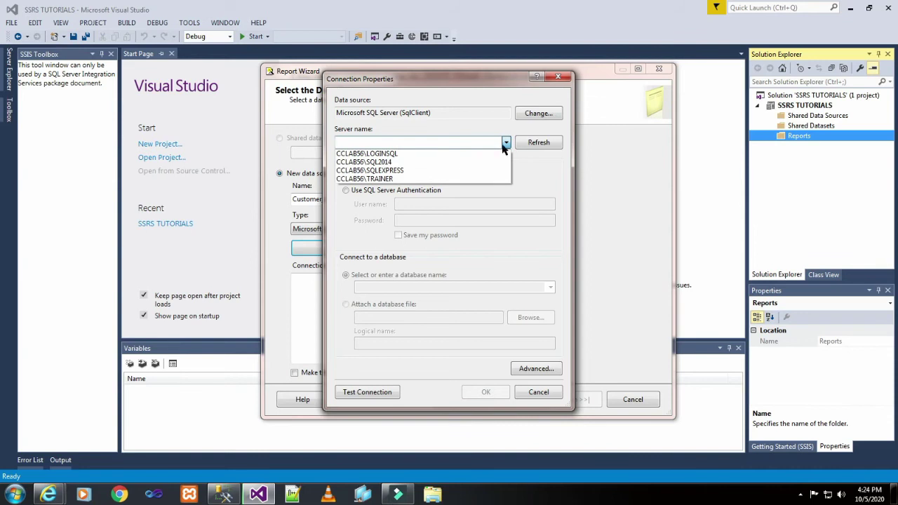
click(365, 162)
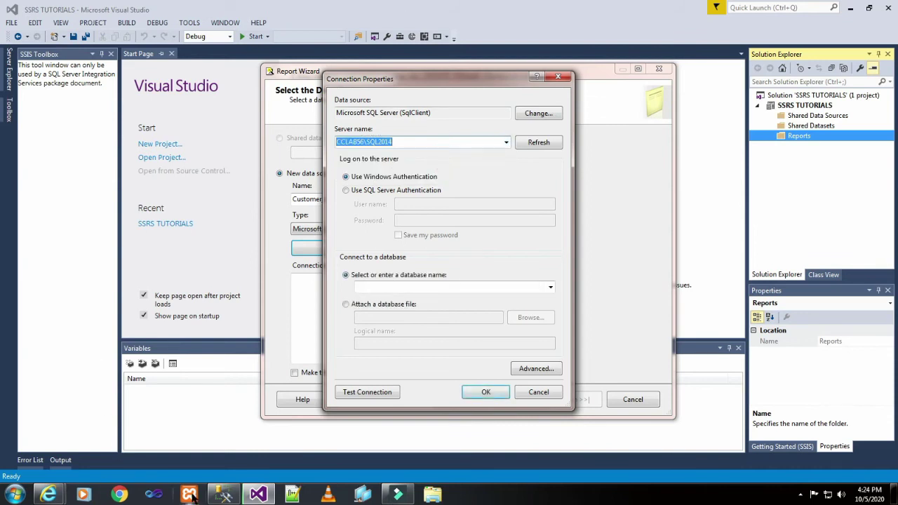
Switch to SQL Server Management Studio and check the server name, the TRAINER database and the dbo.Customer_01 table.
click(224, 495)
click(73, 88)
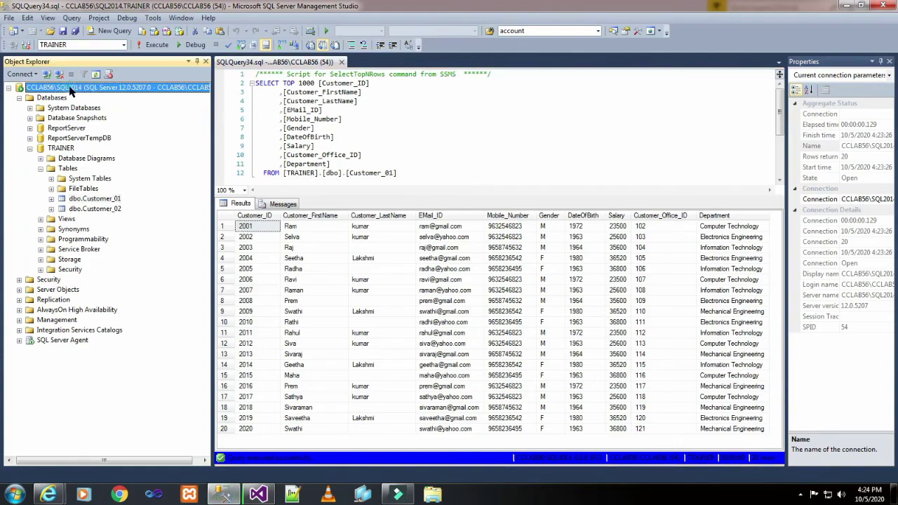
click(60, 148)
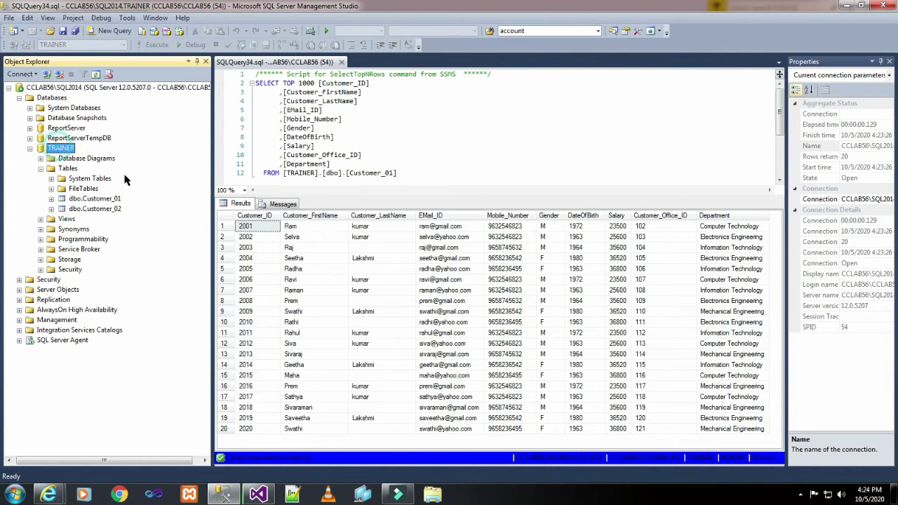
click(118, 200)
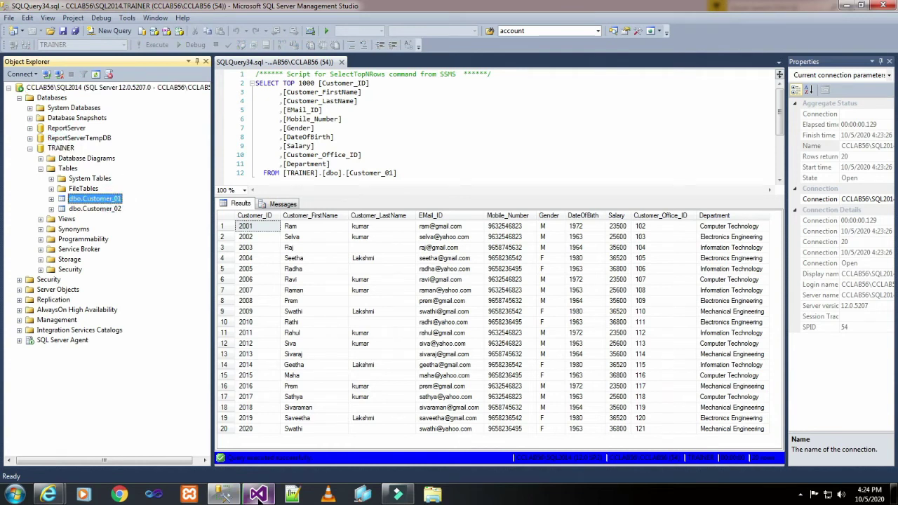
Return to Visual Studio and choose TRAINER as the database for the connection.
click(257, 494)
click(551, 288)
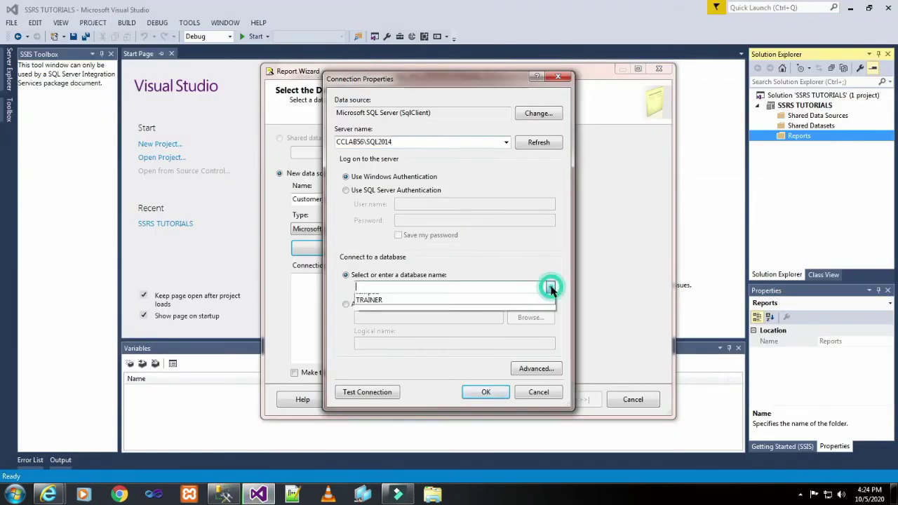
click(445, 349)
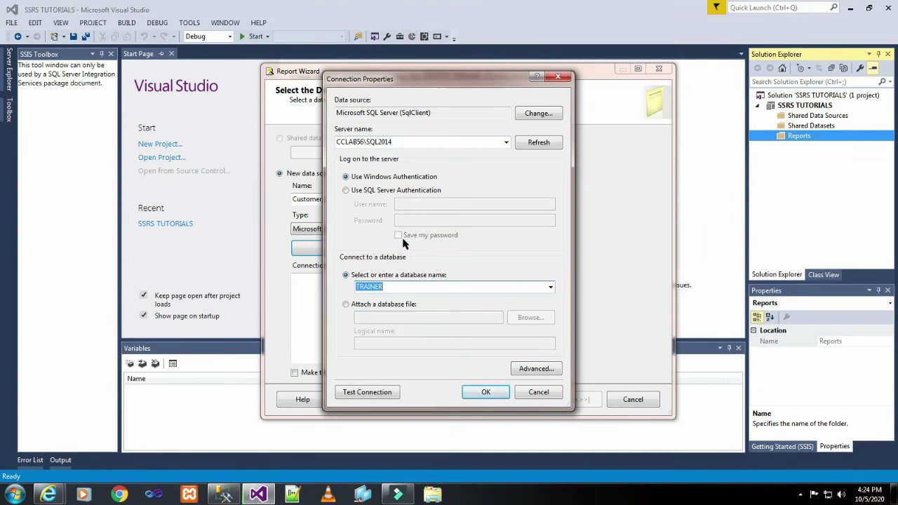
Test the database connection, then accept the connection properties and the data source.
click(376, 394)
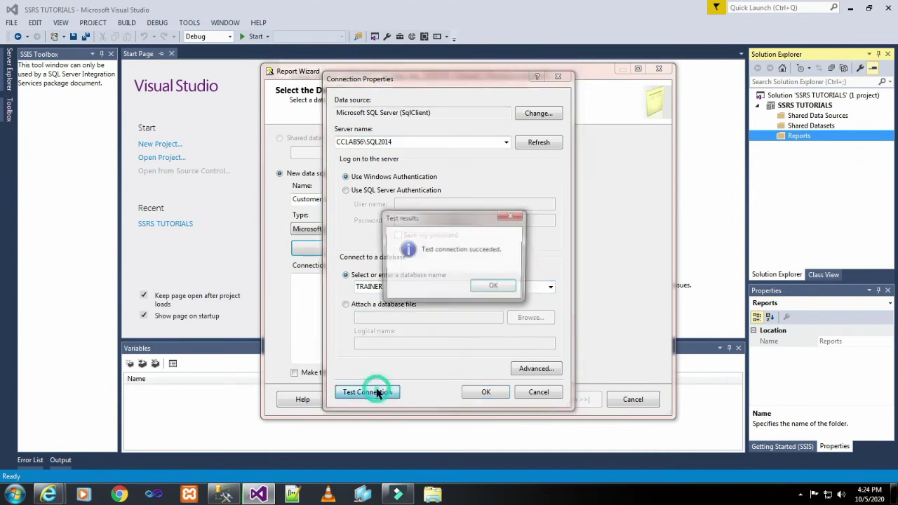
click(491, 288)
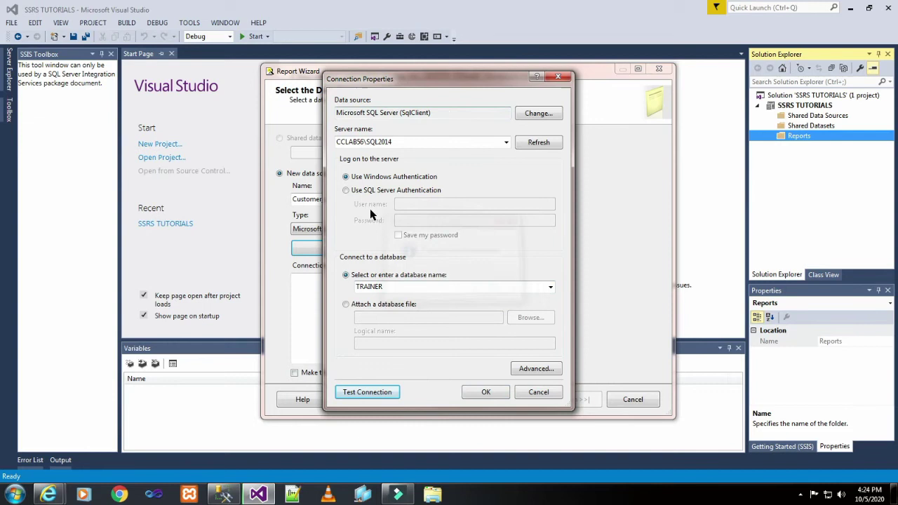
click(486, 392)
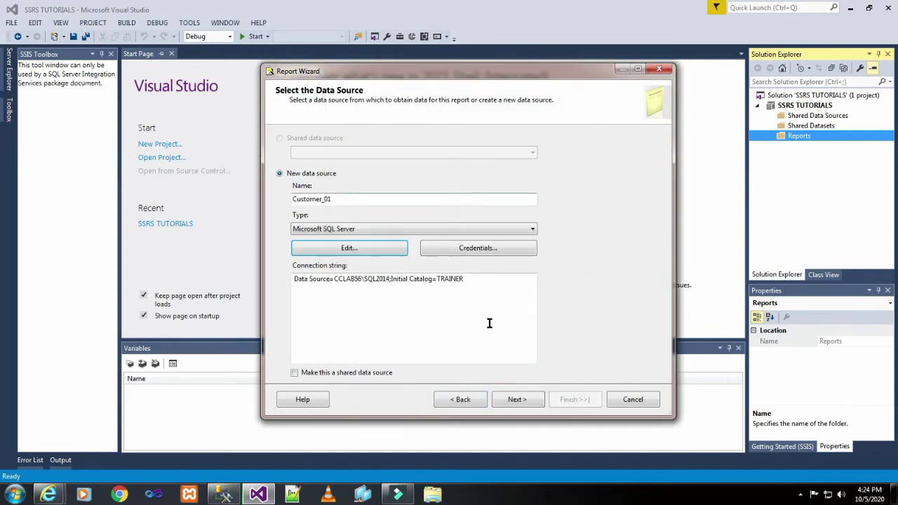
click(516, 399)
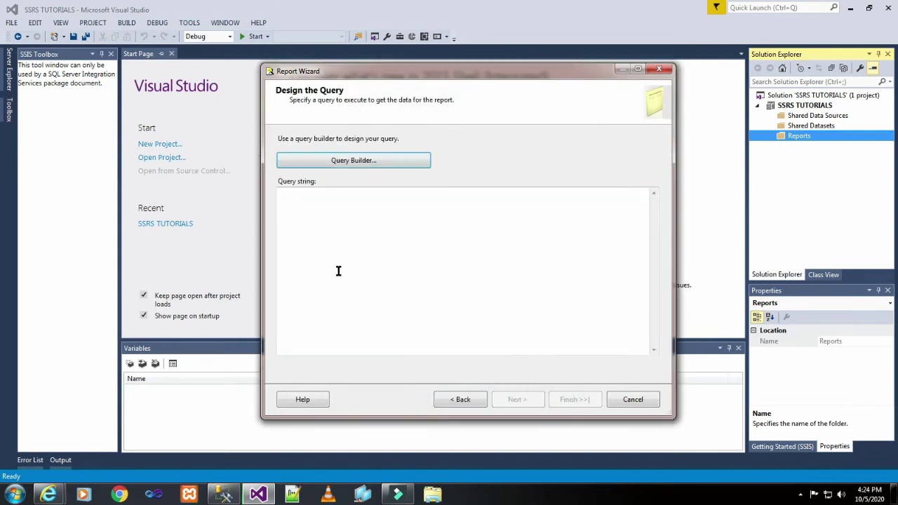
Copy the SELECT TOP 1000 query on Customer_01 from SQL Server Management Studio into the Report Wizard's query string in Visual Studio.
click(224, 495)
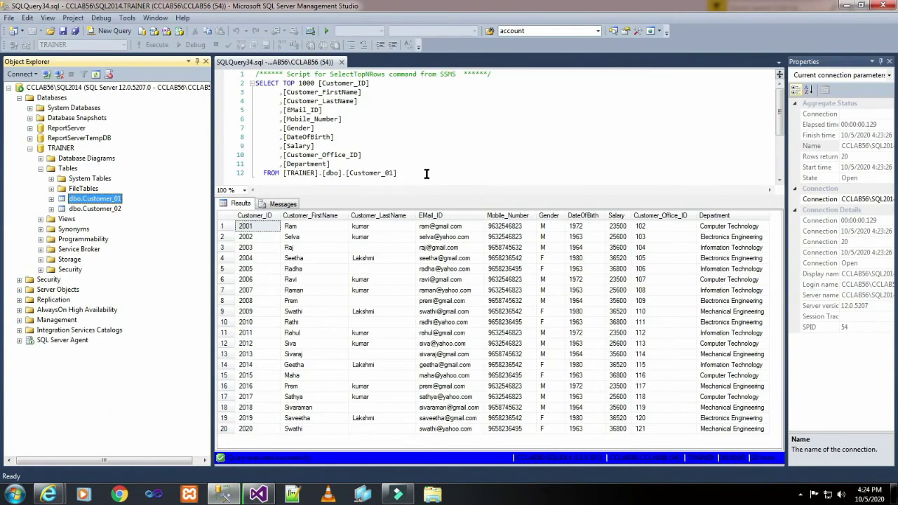
drag(414, 173, 254, 85)
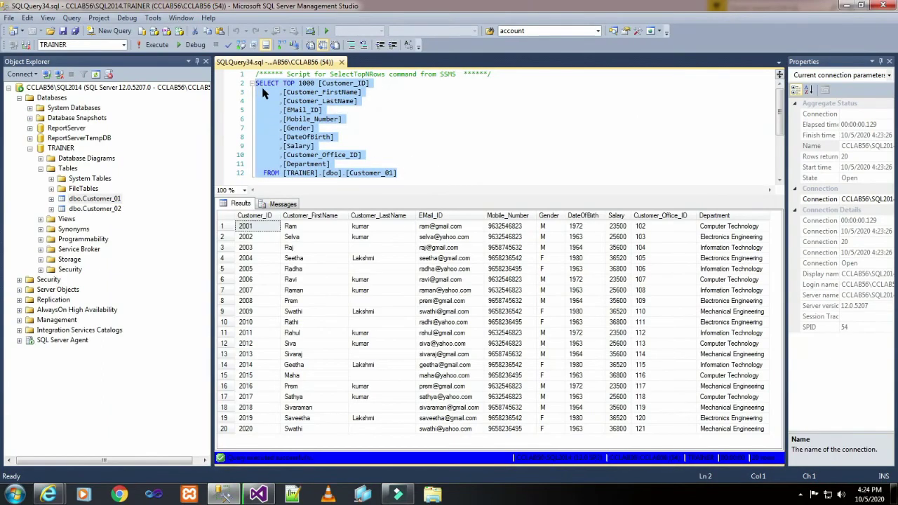
right_click(255, 85)
click(288, 110)
click(260, 495)
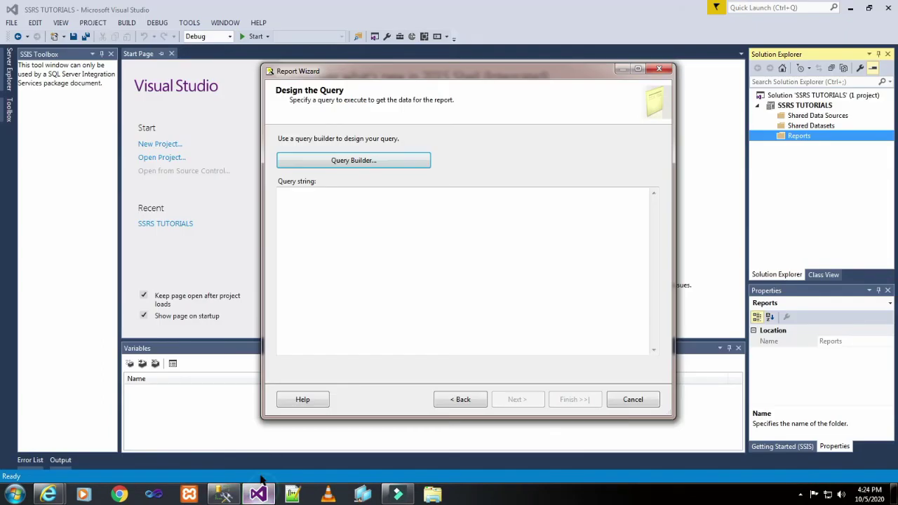
right_click(377, 214)
click(415, 258)
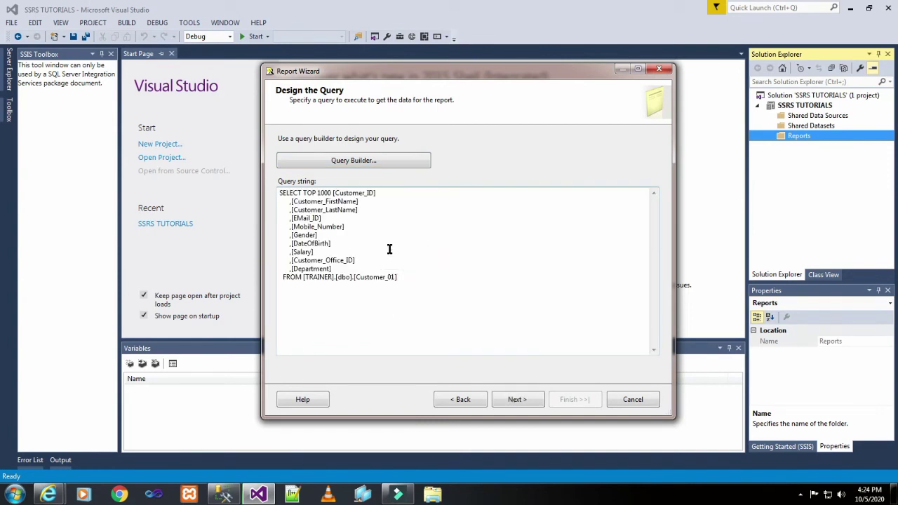
Accept the query and choose Matrix as the report type.
click(513, 399)
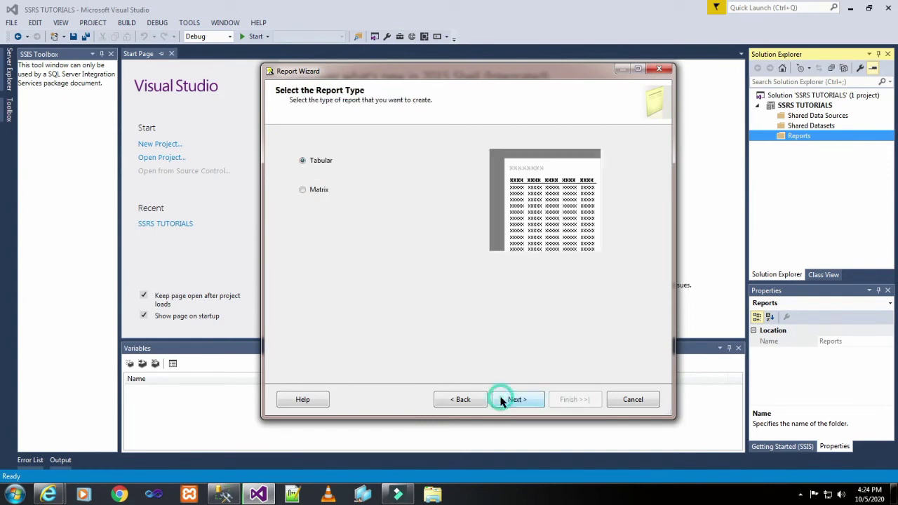
click(309, 190)
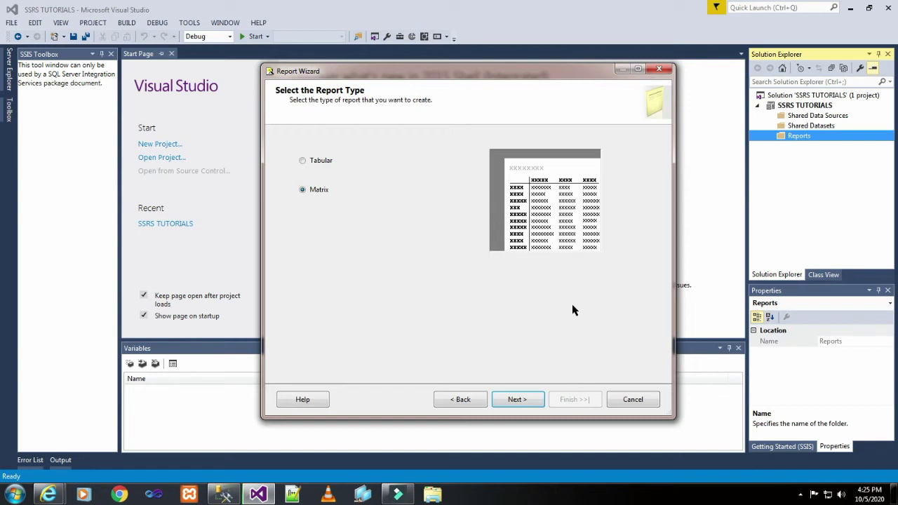
click(515, 404)
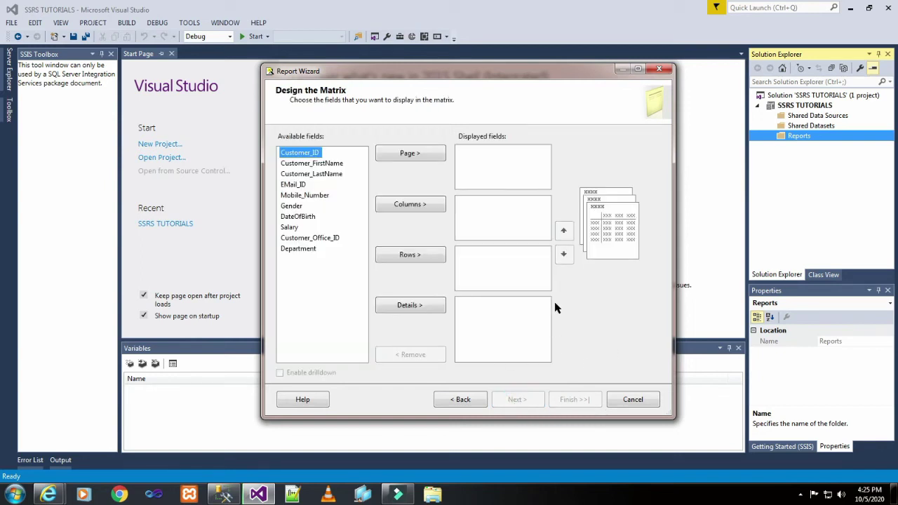
Assign Department to the matrix pages, Customer_ID to the rows and Customer_Office_ID to the columns.
click(309, 250)
click(433, 158)
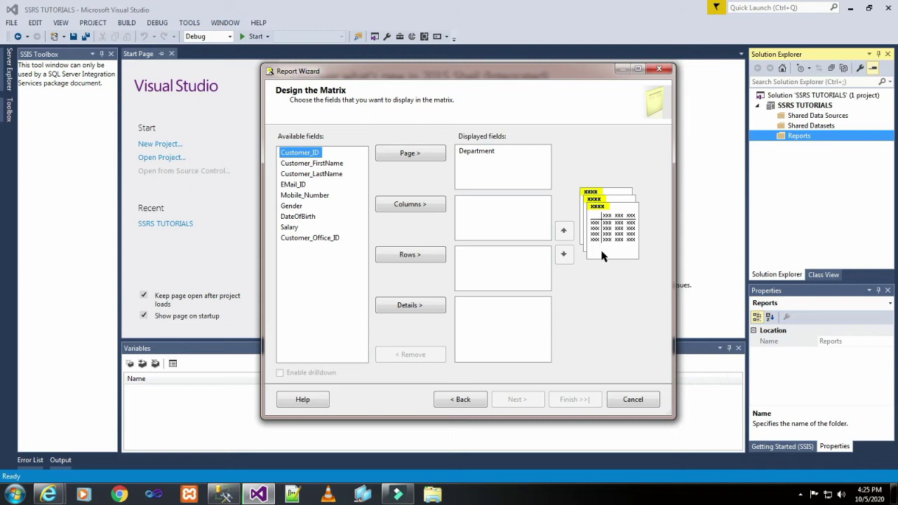
click(406, 256)
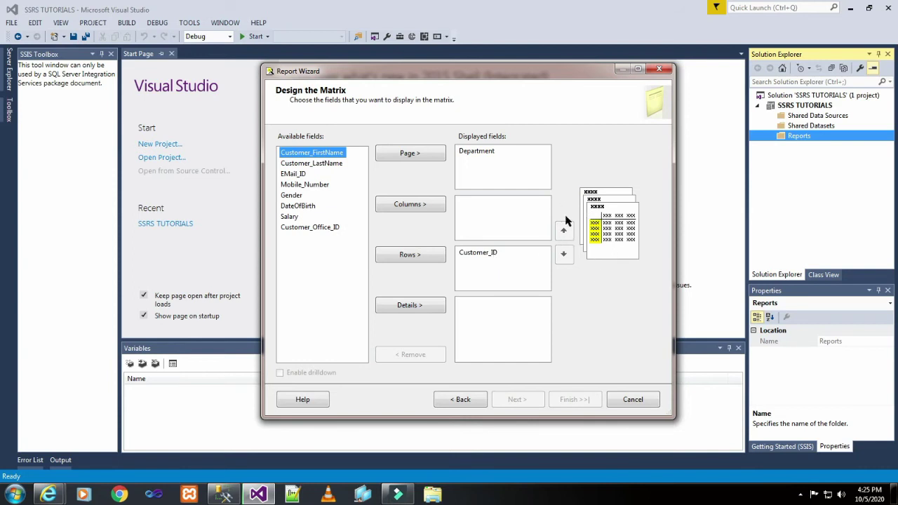
click(325, 228)
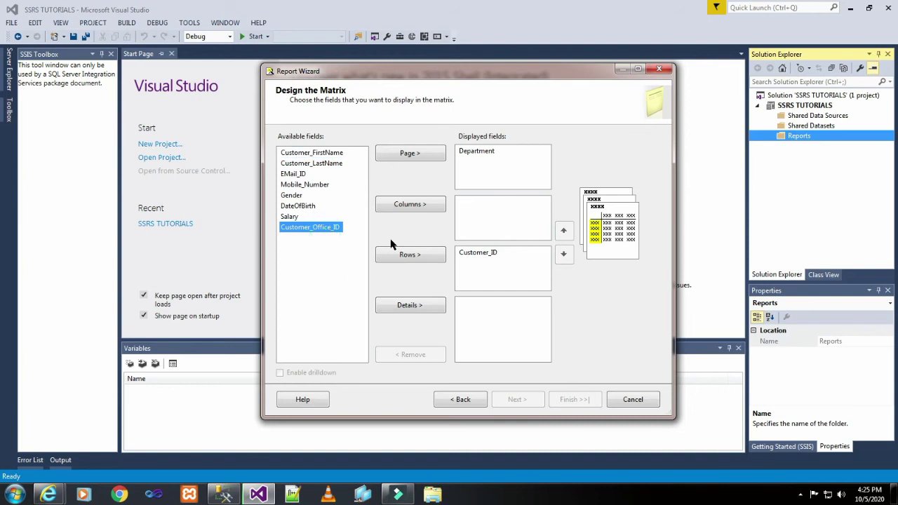
click(416, 212)
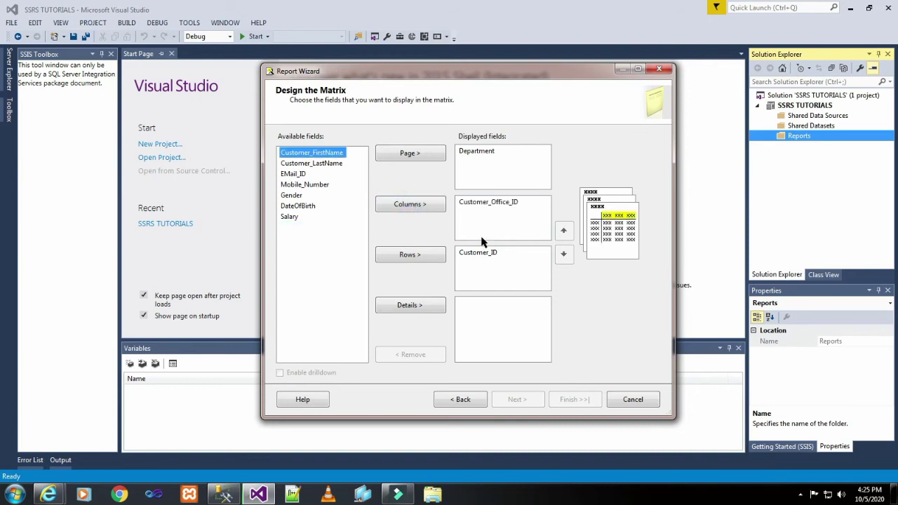
Add Customer_FirstName, Customer_LastName, EMail_ID, Mobile_Number, Gender, DateOfBirth and Salary to the matrix details.
click(406, 306)
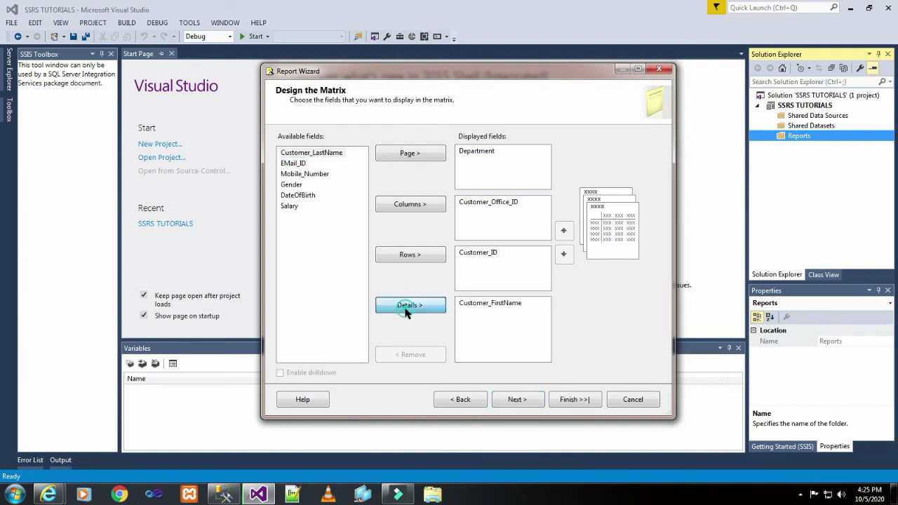
click(405, 306)
click(405, 306)
click(407, 313)
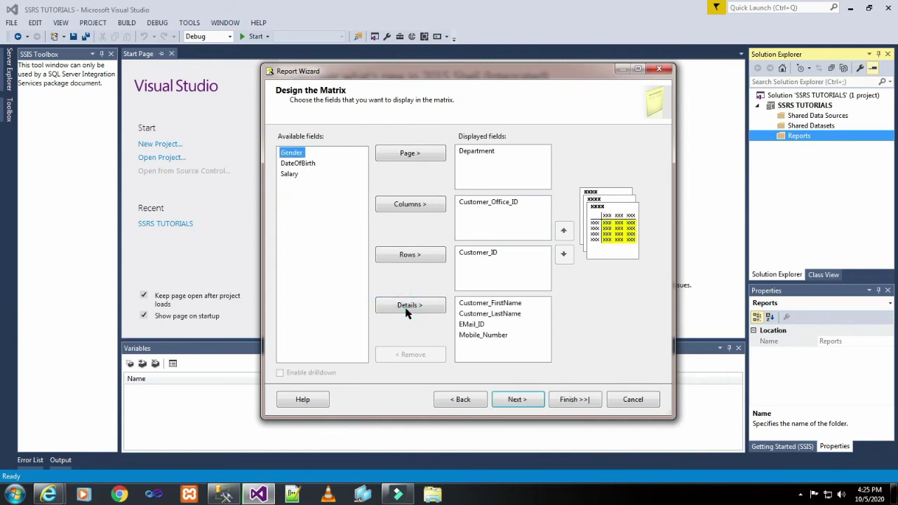
click(407, 312)
click(407, 313)
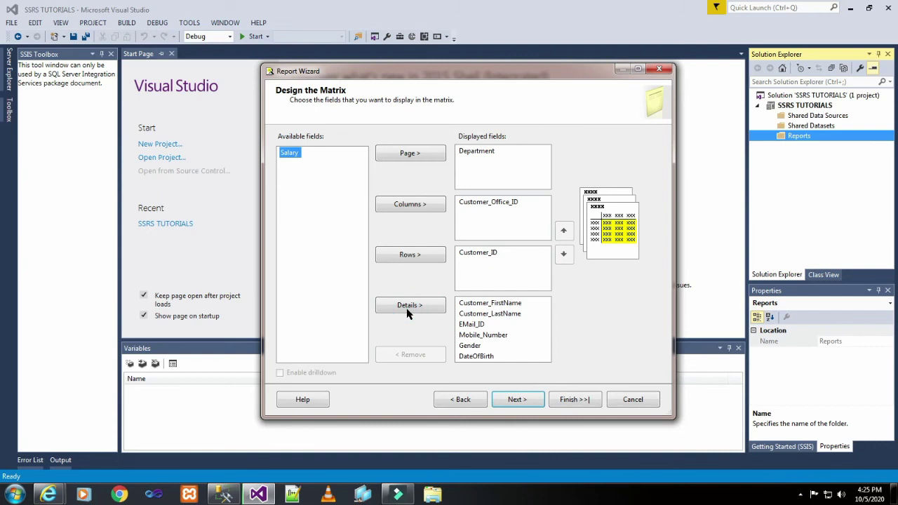
click(407, 312)
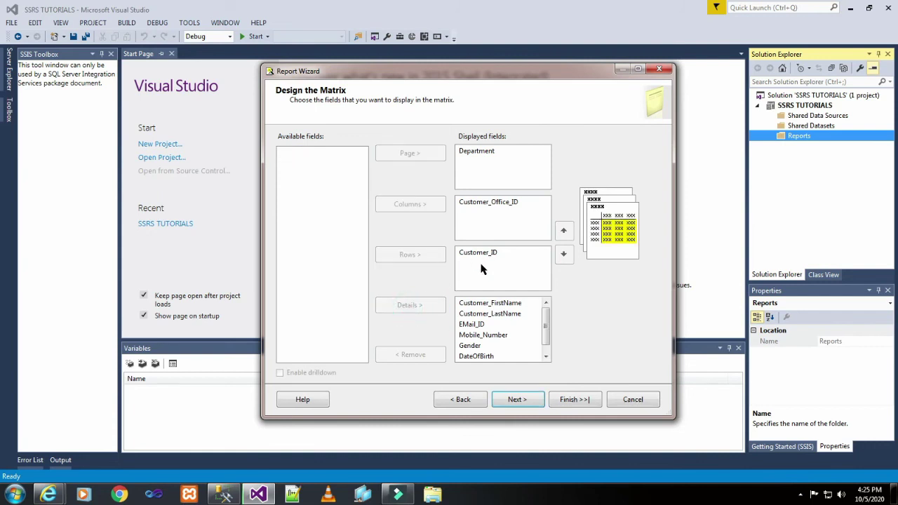
Name the report Customer_01_MatrixReports and finish the wizard.
click(517, 399)
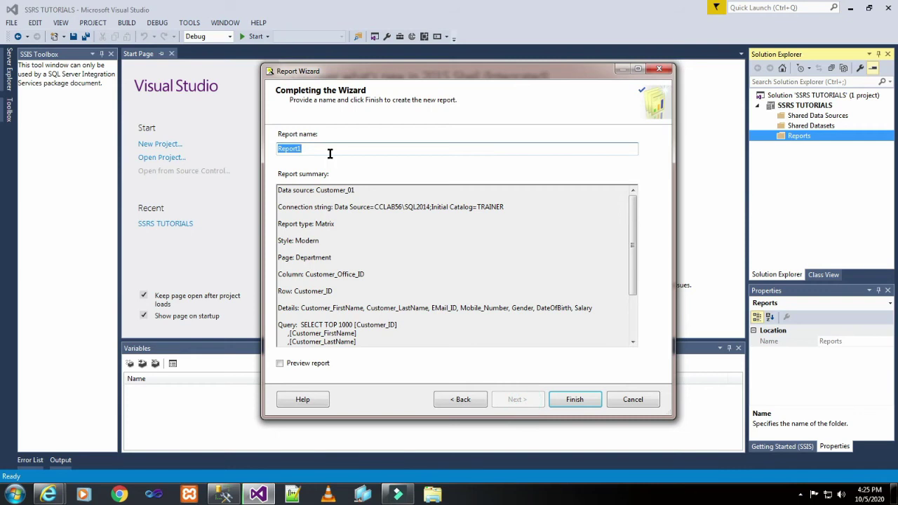
text(Customer_01_Matrix)
click(574, 399)
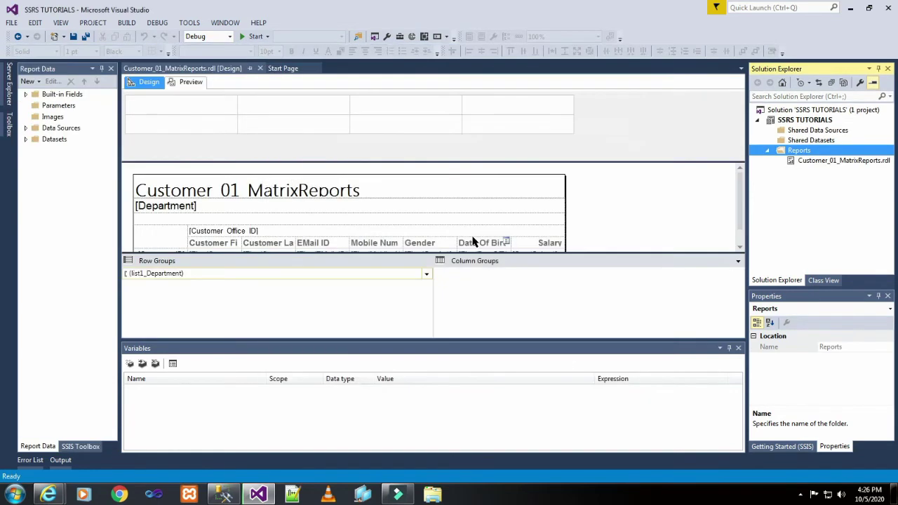
Center the Customer_01_MatrixReports title text at the head of the report.
click(375, 195)
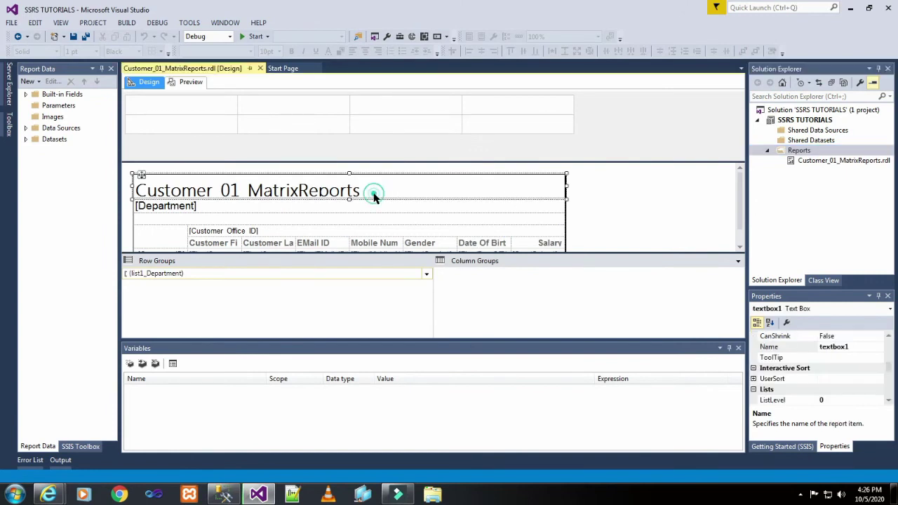
click(365, 51)
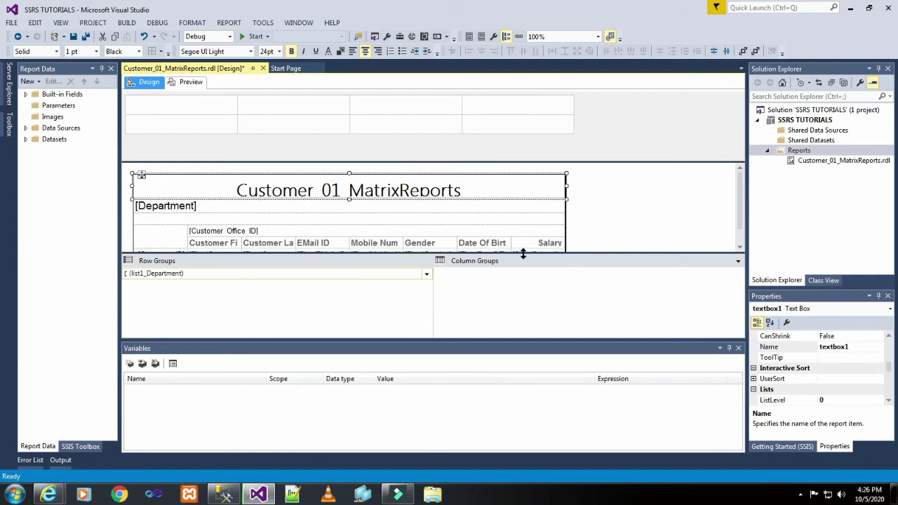
Widen the matrix's Customer First Name, Customer Last Name, EMail ID, Mobile Number and Date Of Birth columns to fit their headings.
drag(523, 254, 518, 323)
click(598, 225)
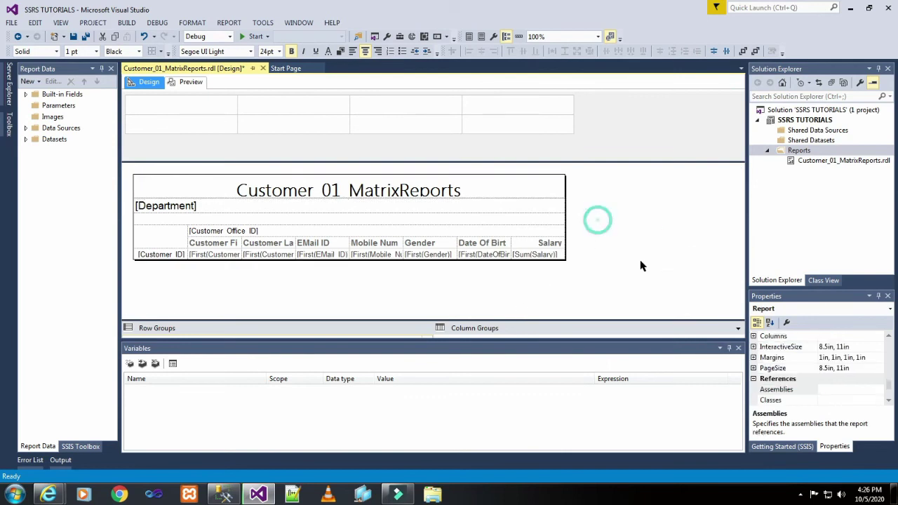
click(222, 243)
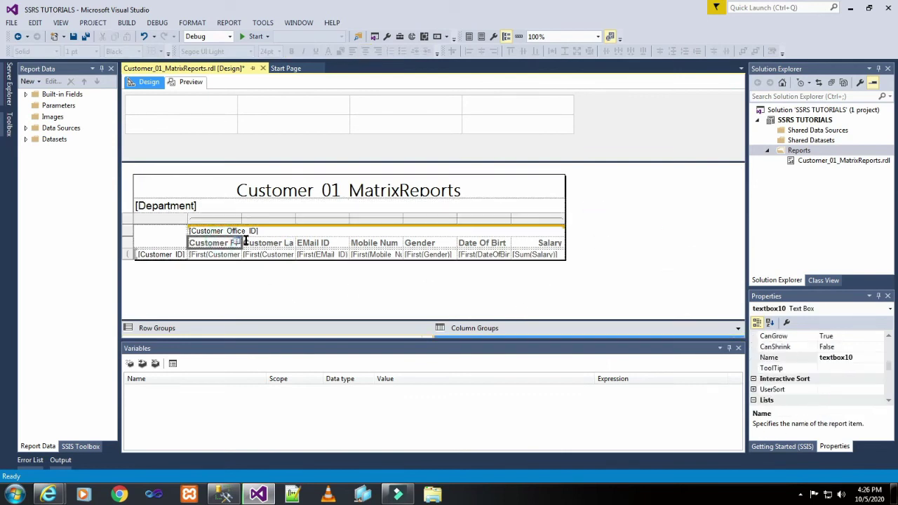
drag(242, 218, 279, 218)
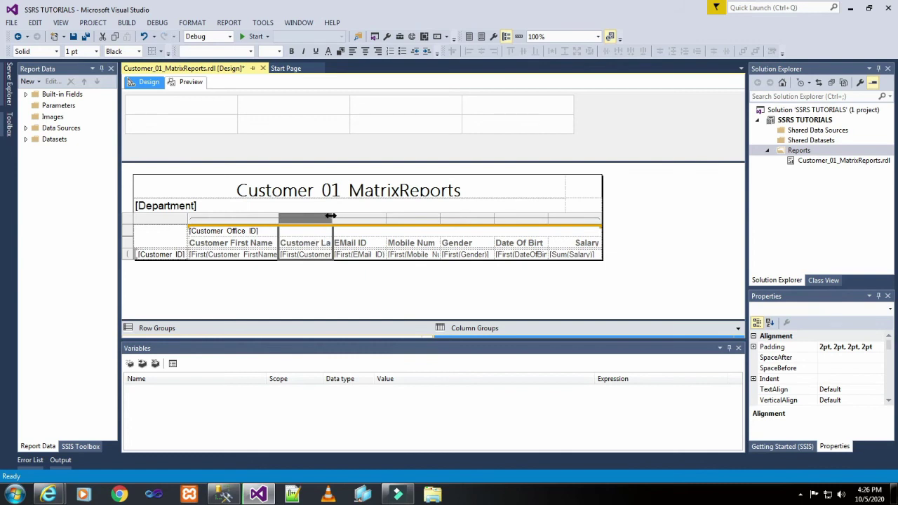
drag(331, 216, 372, 223)
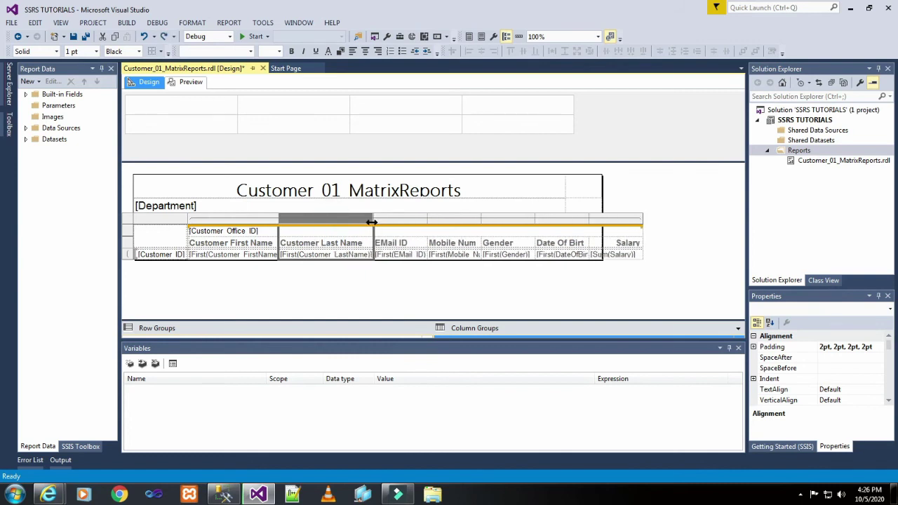
drag(426, 218, 453, 218)
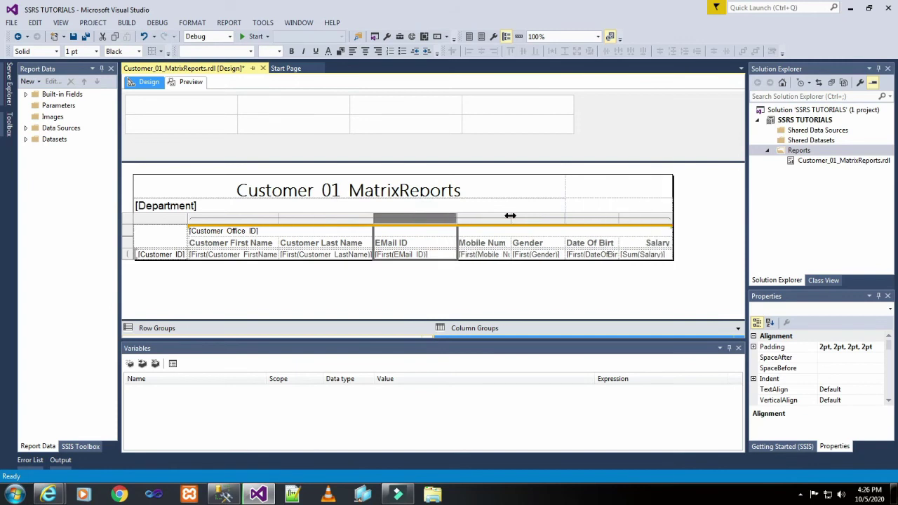
drag(512, 217, 524, 217)
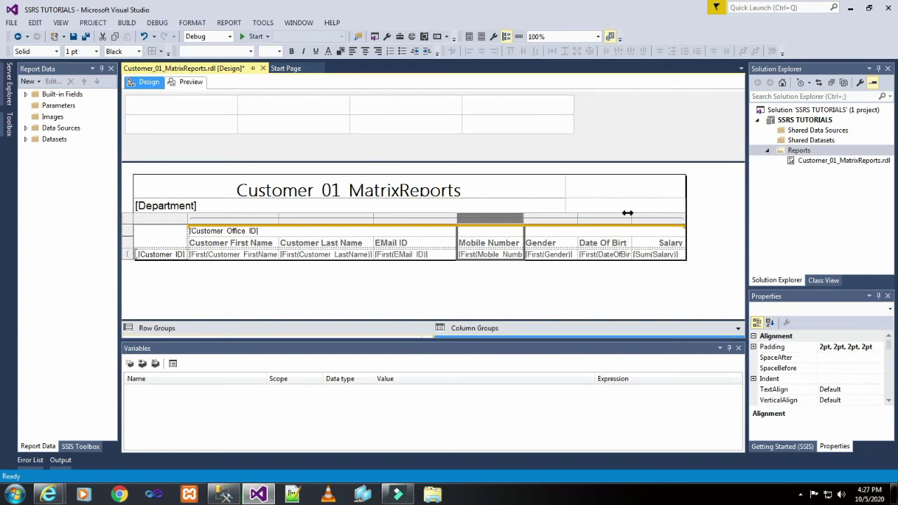
drag(631, 219, 644, 219)
Stretch the report title and Department text boxes to the full width of the widened matrix.
click(521, 186)
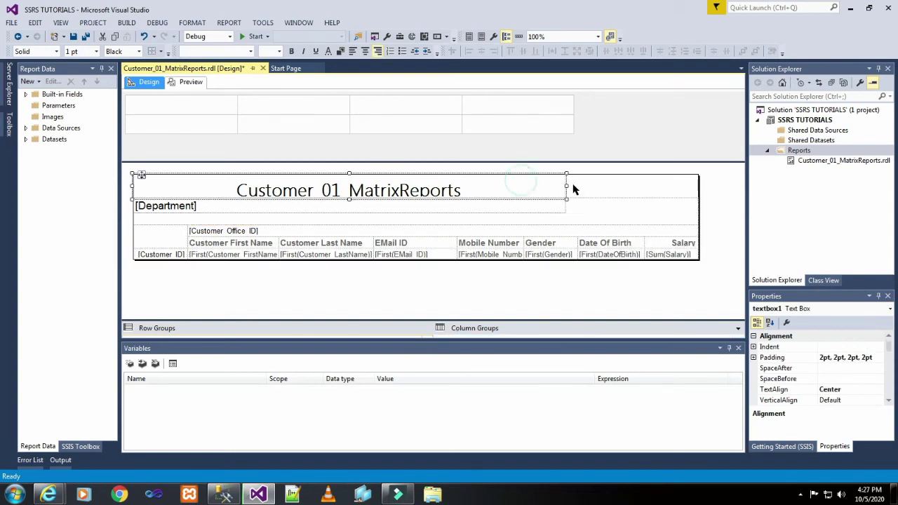
drag(567, 186, 696, 201)
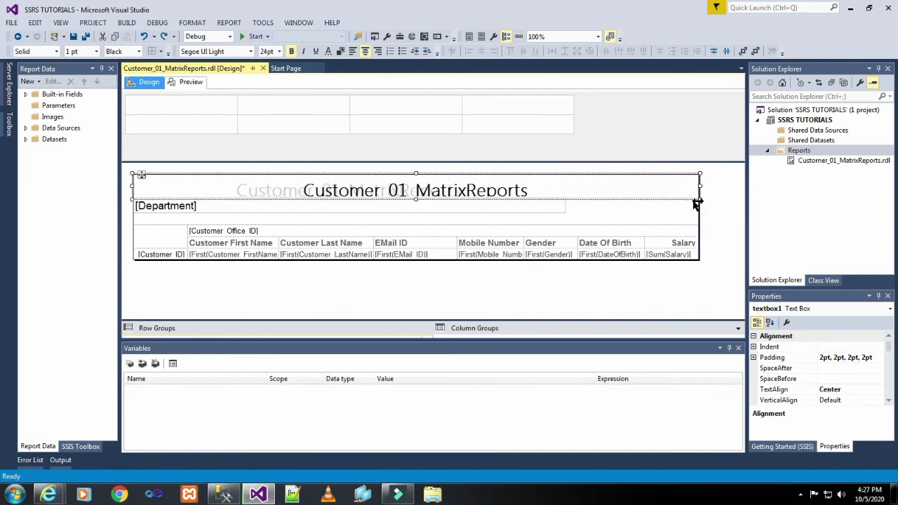
click(563, 206)
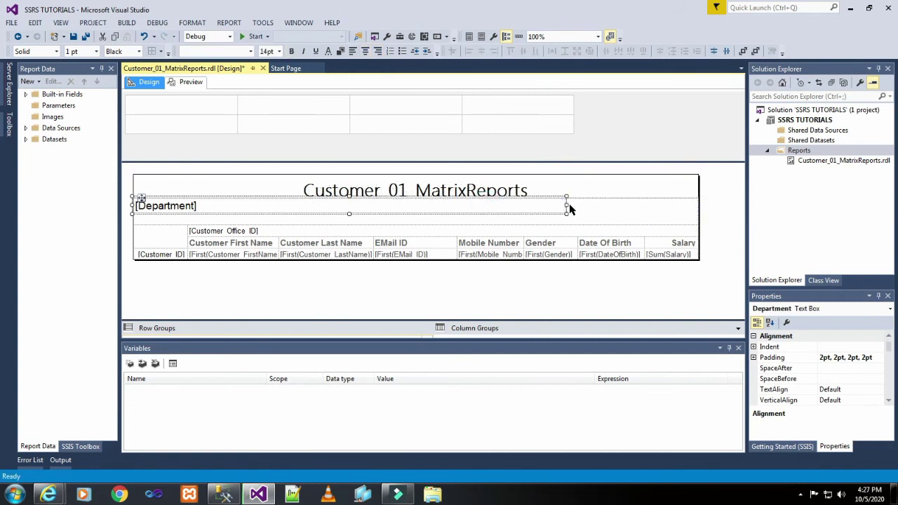
drag(567, 204, 699, 205)
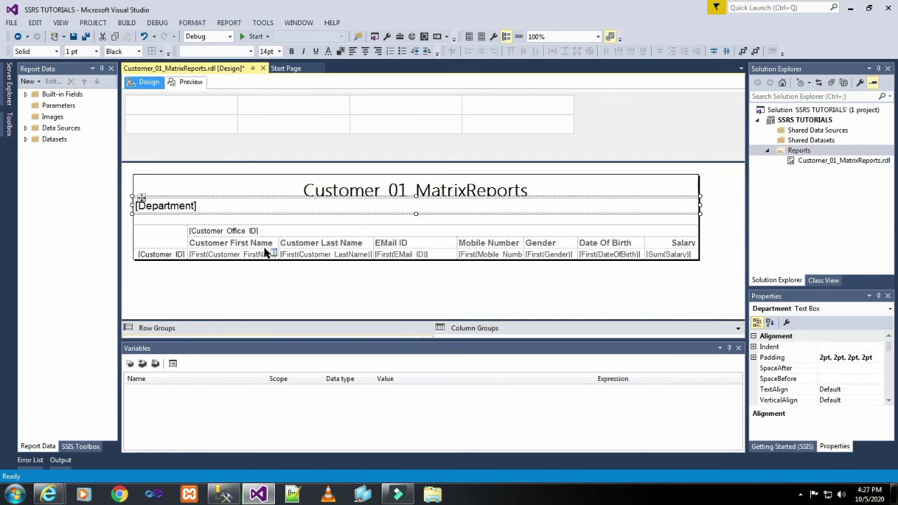
Center the text of all matrix column headings from Customer First Name through Salary.
click(216, 247)
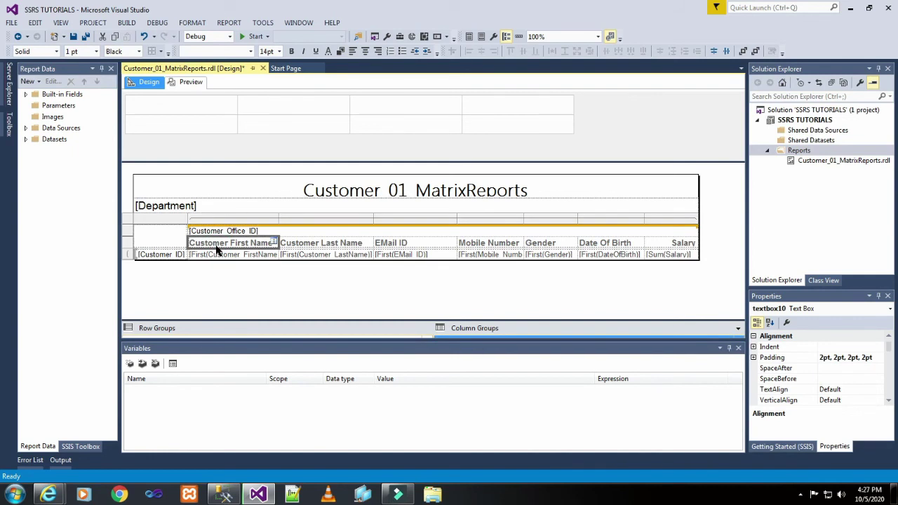
key(shift+Right)
key(shift+Right)
key(shift+Right)
key(shift+Right)
key(shift+Right)
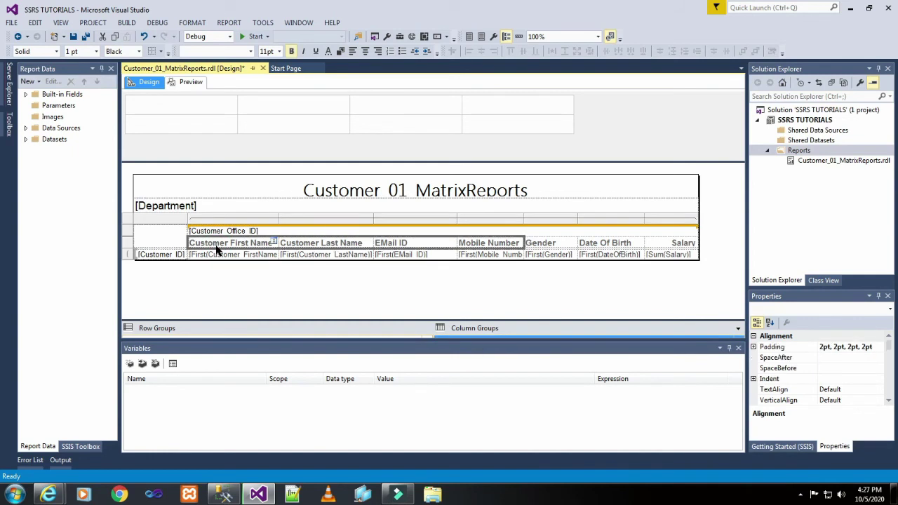
key(shift+Right)
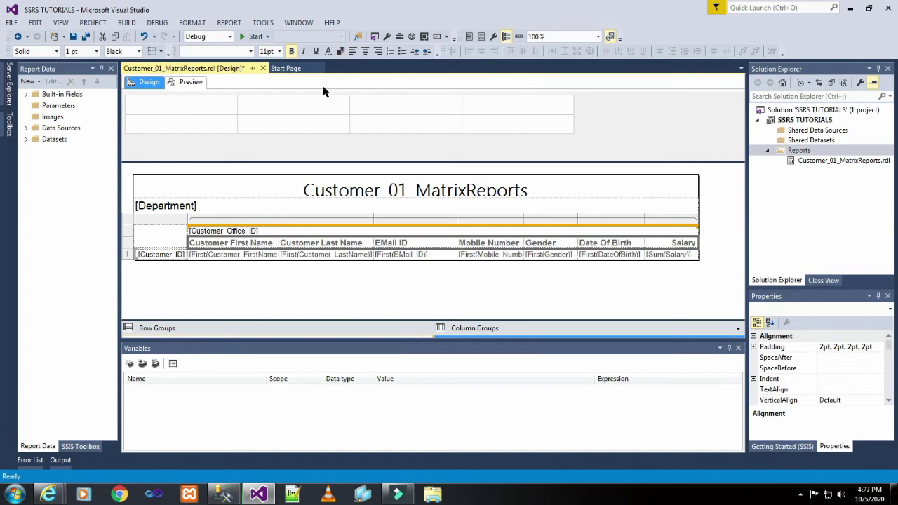
click(365, 51)
Give the matrix column headings a cyan background and dark red text.
click(341, 53)
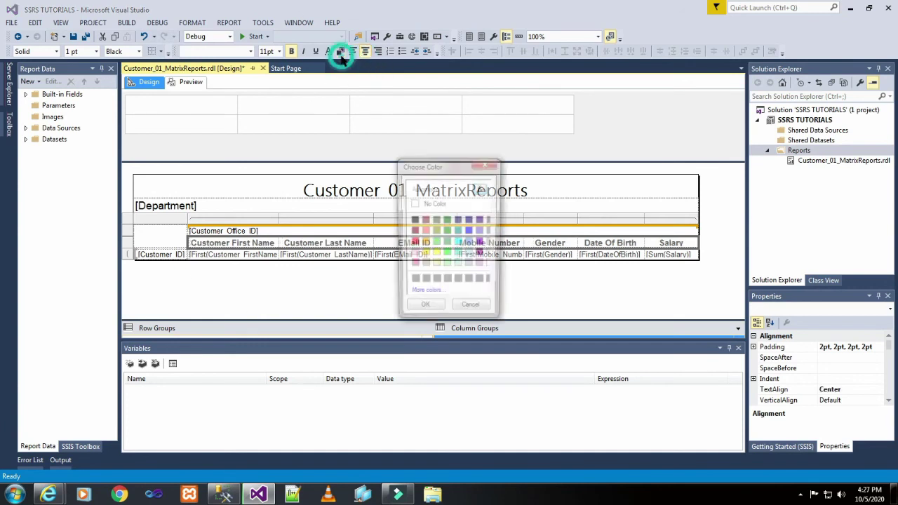
click(457, 243)
click(423, 311)
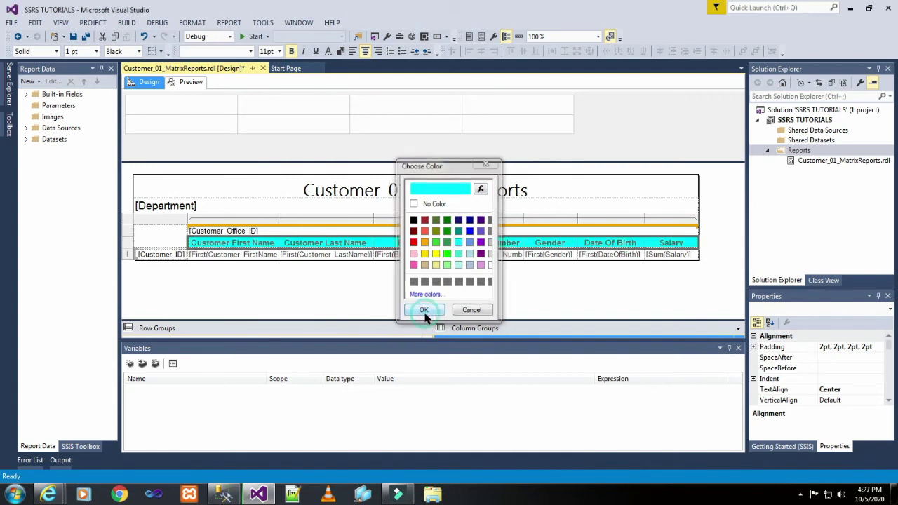
click(328, 52)
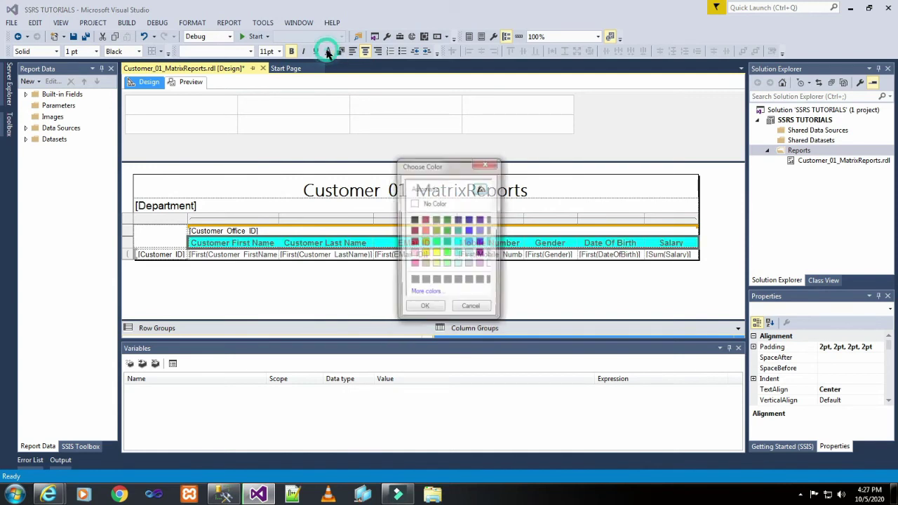
click(426, 220)
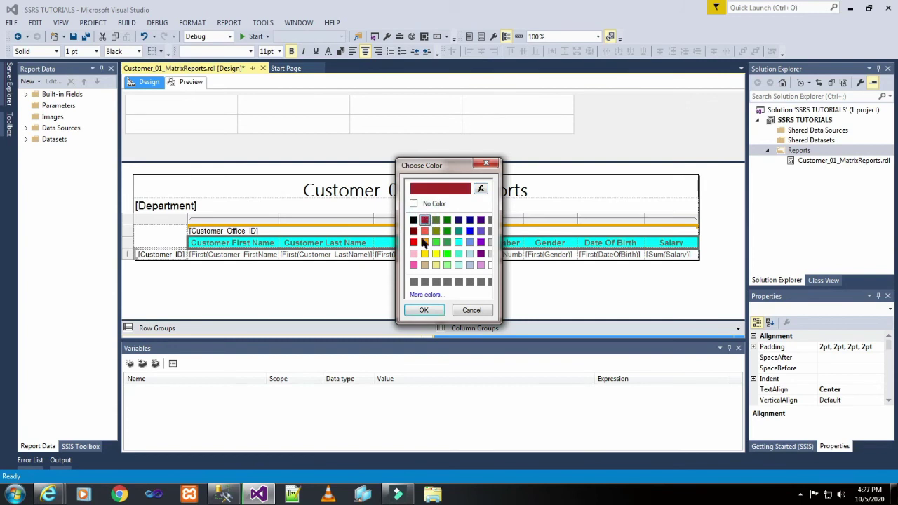
click(423, 311)
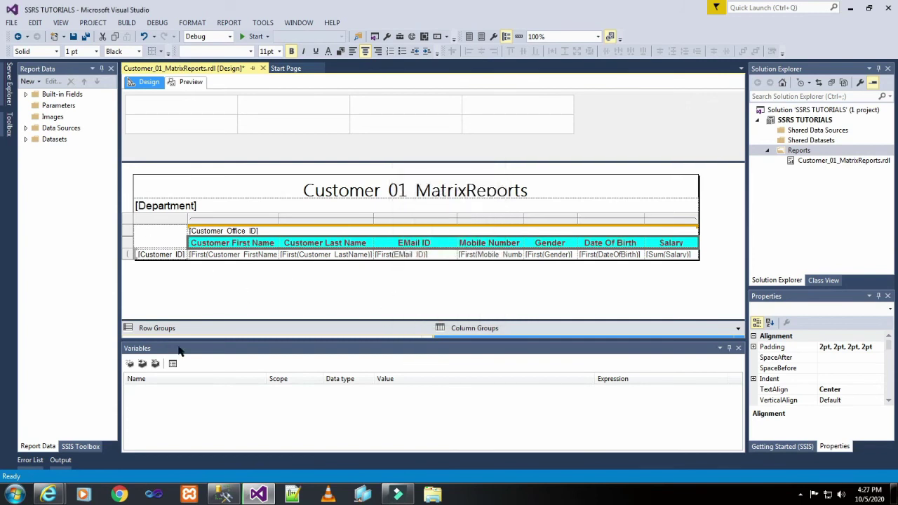
click(261, 287)
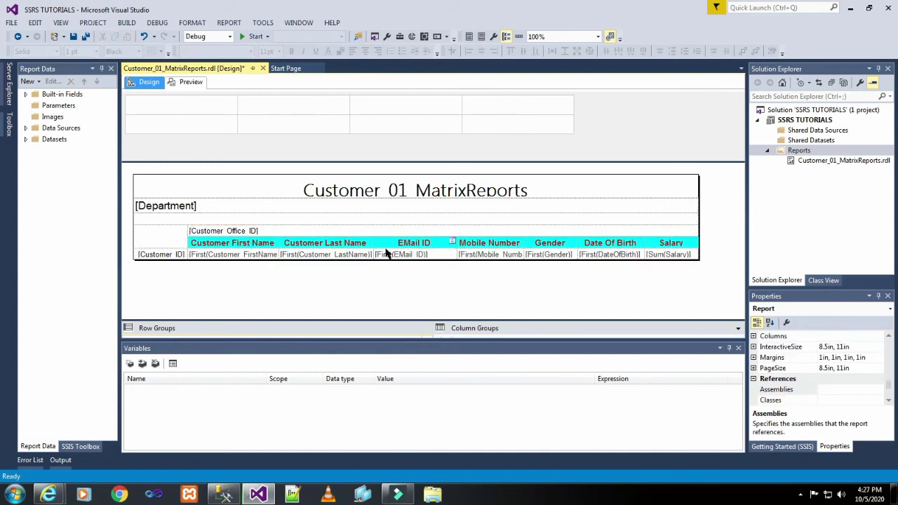
Fill the background of the Customer_01_MatrixReports title with bright green.
click(567, 182)
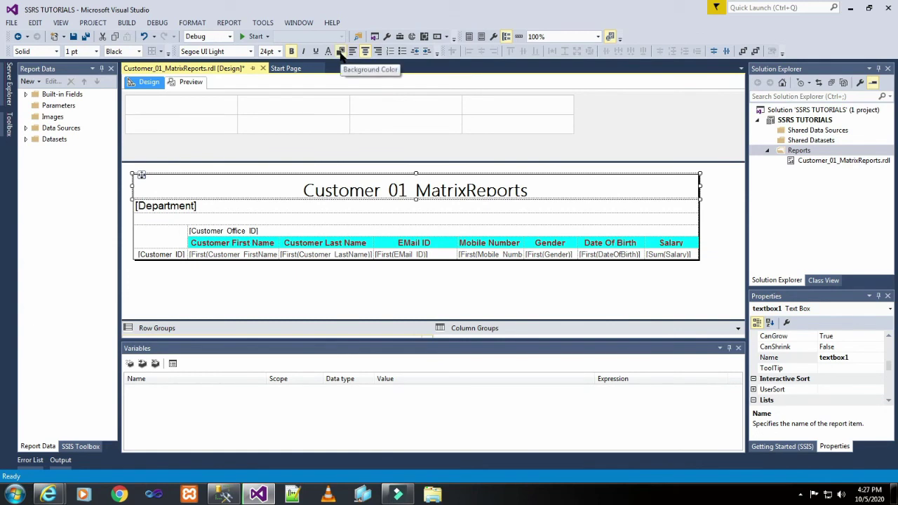
click(341, 53)
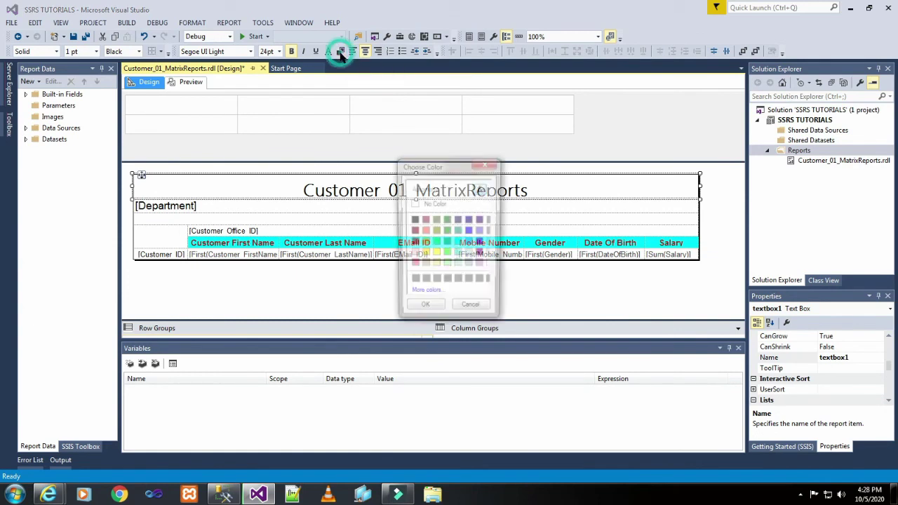
click(446, 254)
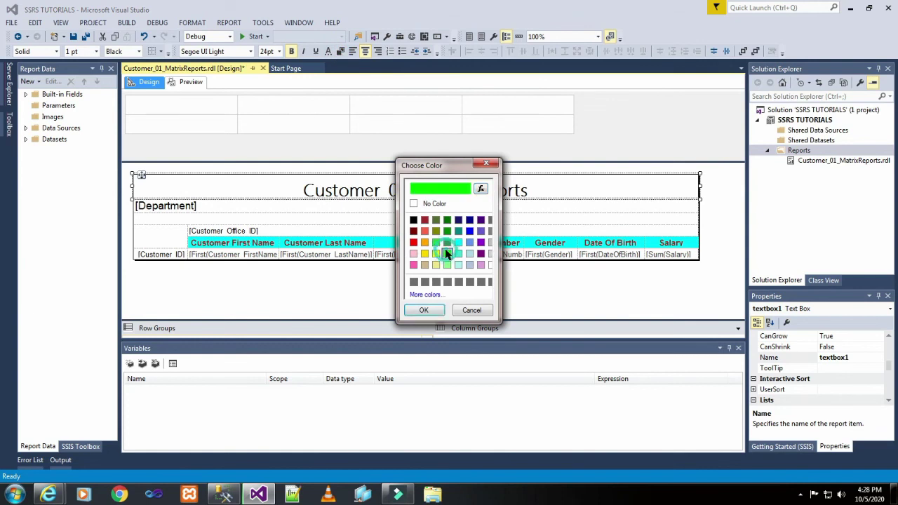
click(423, 310)
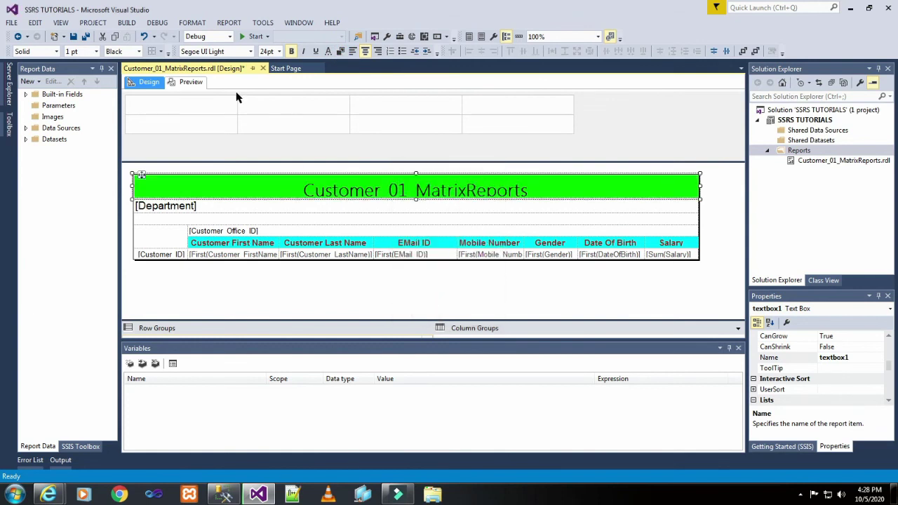
Try an orange-red text color on the report title.
click(330, 53)
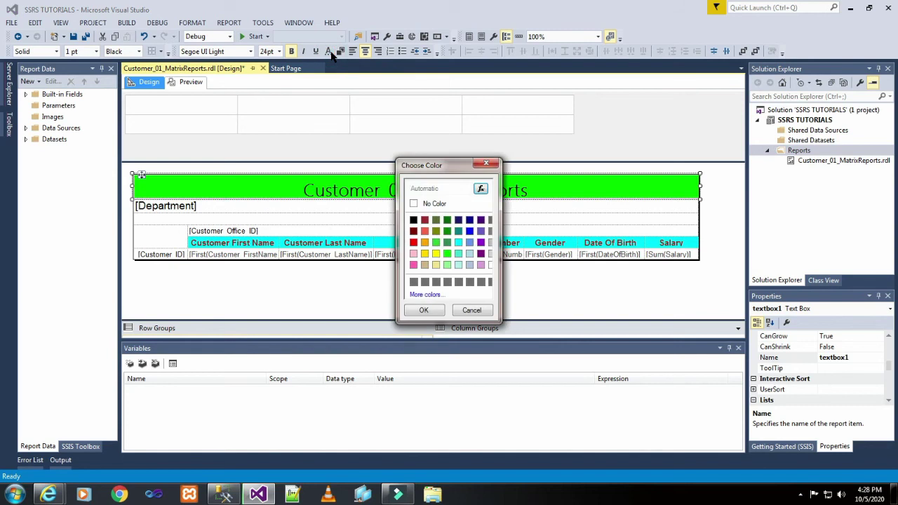
click(424, 231)
click(429, 311)
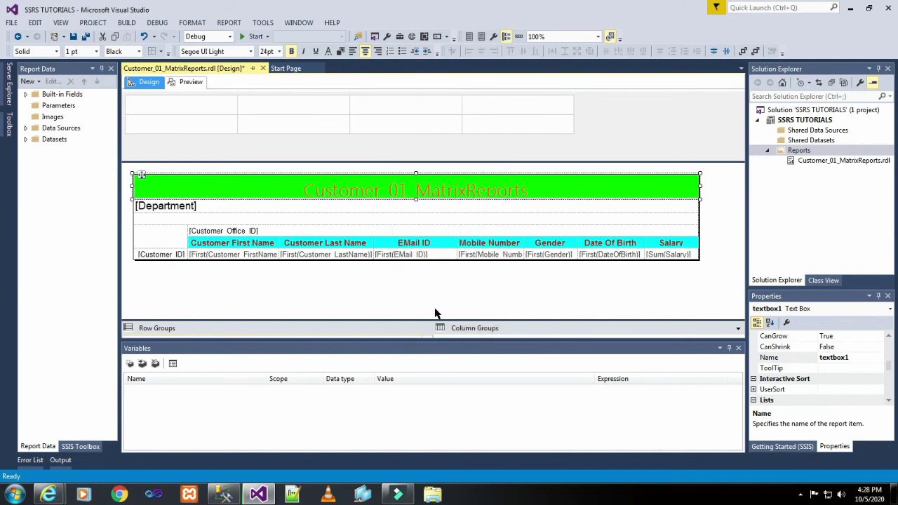
Set the report title's text color to blue.
click(330, 52)
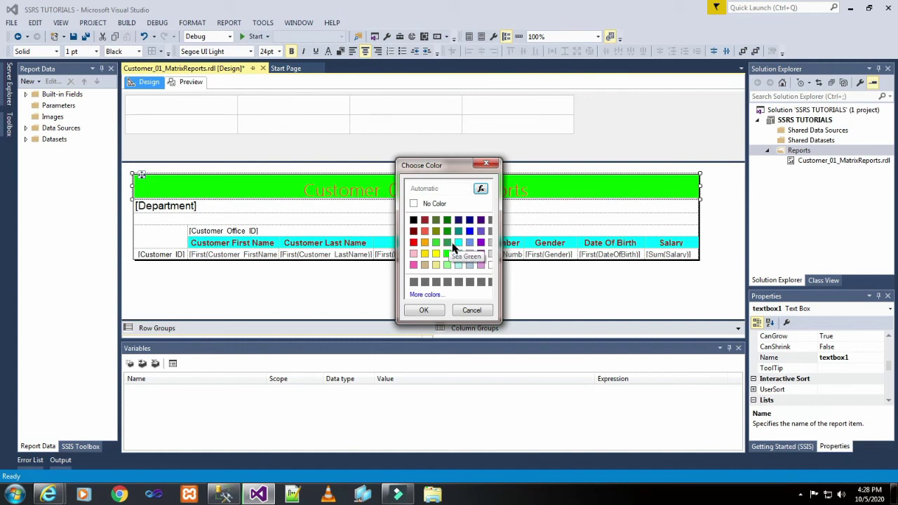
click(470, 231)
click(423, 311)
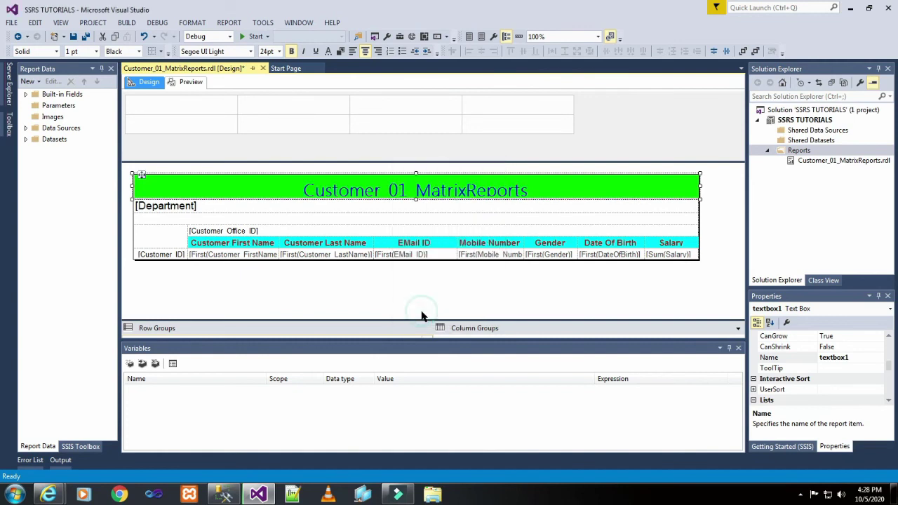
click(421, 312)
Preview the report and examine the matrix on each department's page, including the full width of the last page.
click(186, 82)
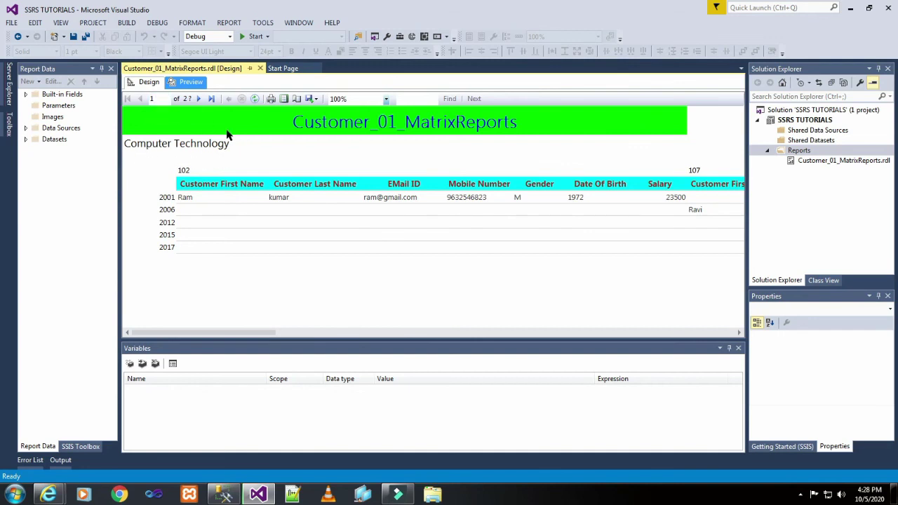
click(202, 101)
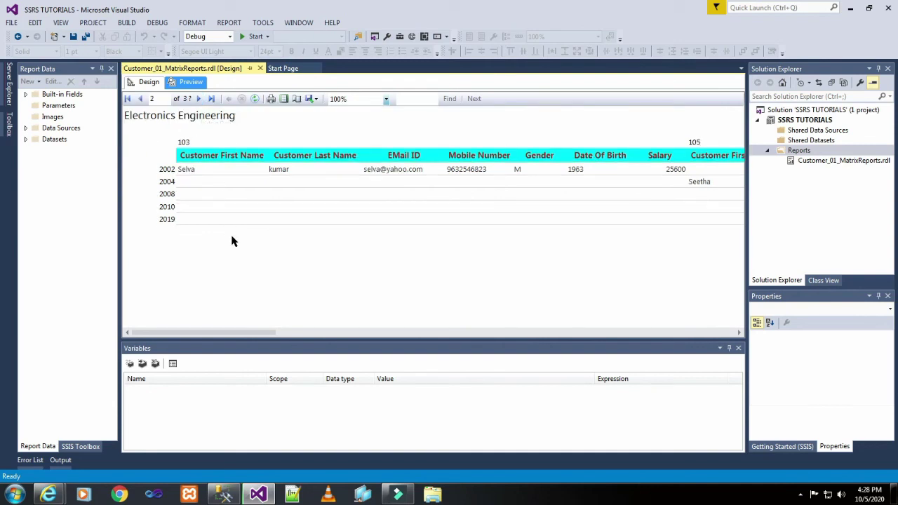
scroll(237, 239, up, 2)
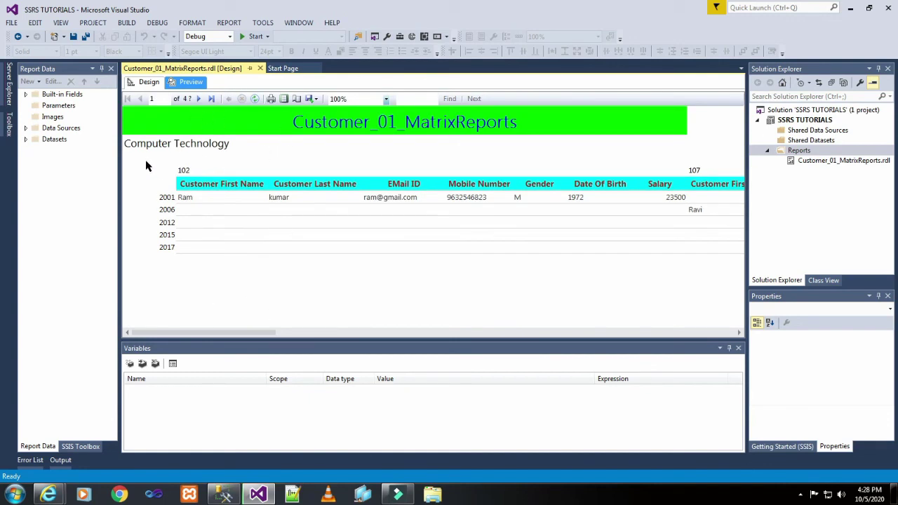
click(199, 99)
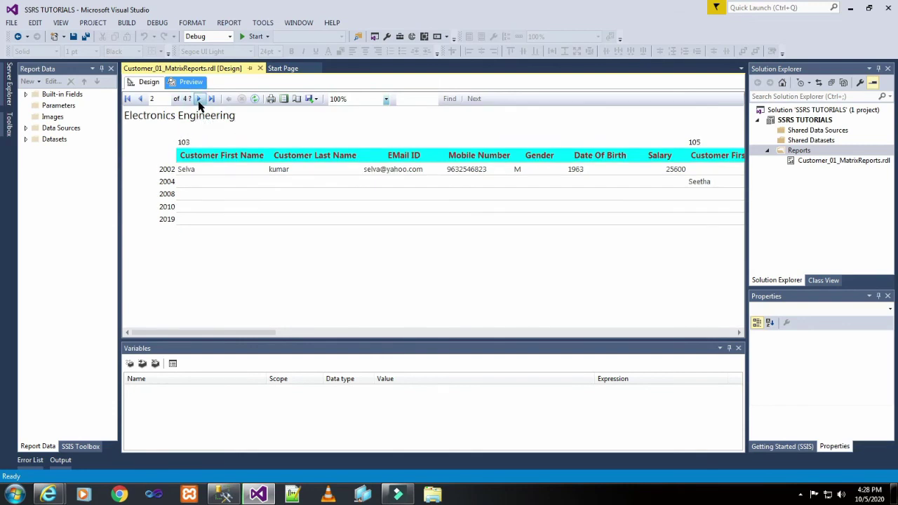
drag(246, 334, 213, 320)
click(199, 98)
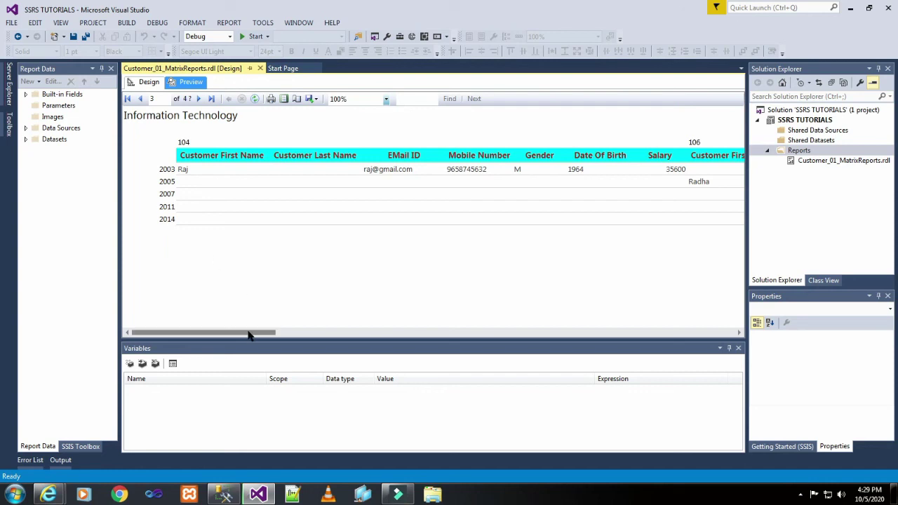
click(198, 99)
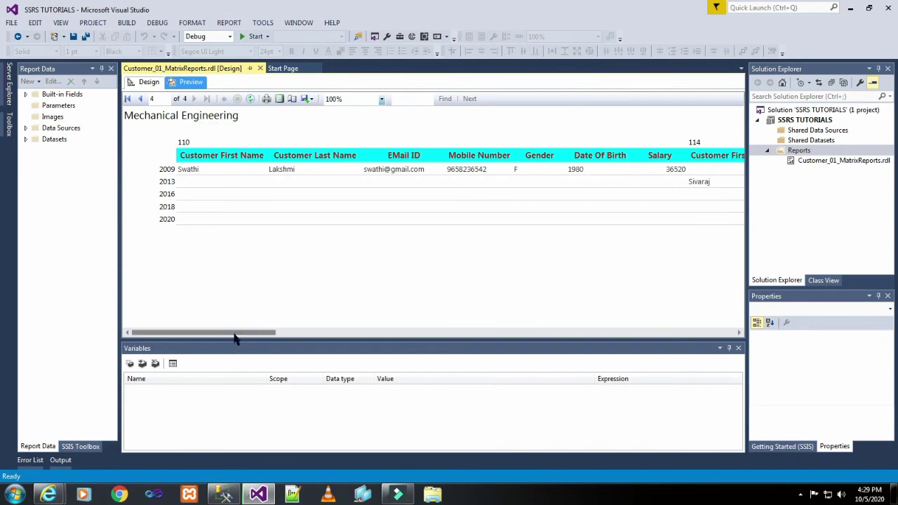
drag(236, 334, 716, 347)
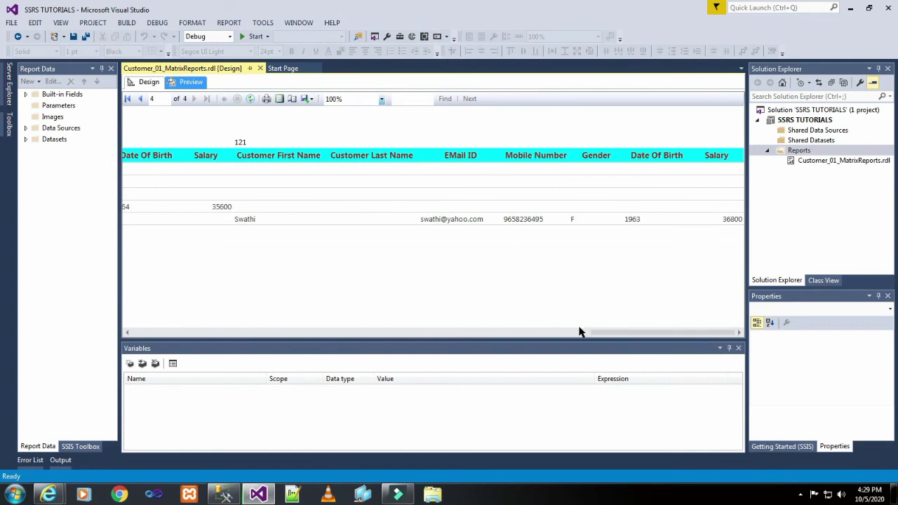
drag(621, 335, 129, 331)
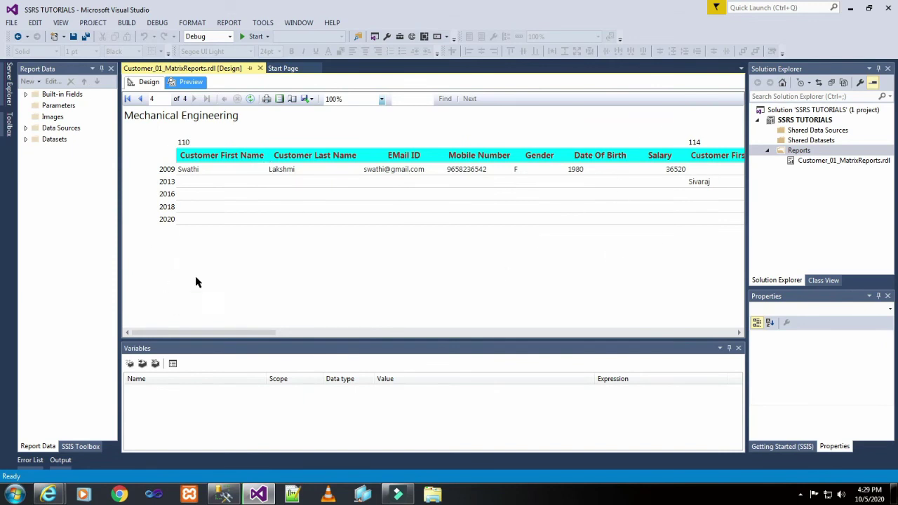
Save and run the SSRS TUTORIALS project to deploy it, and open Customer_01_MatrixReports on the report server in Internet Explorer.
click(82, 38)
click(254, 36)
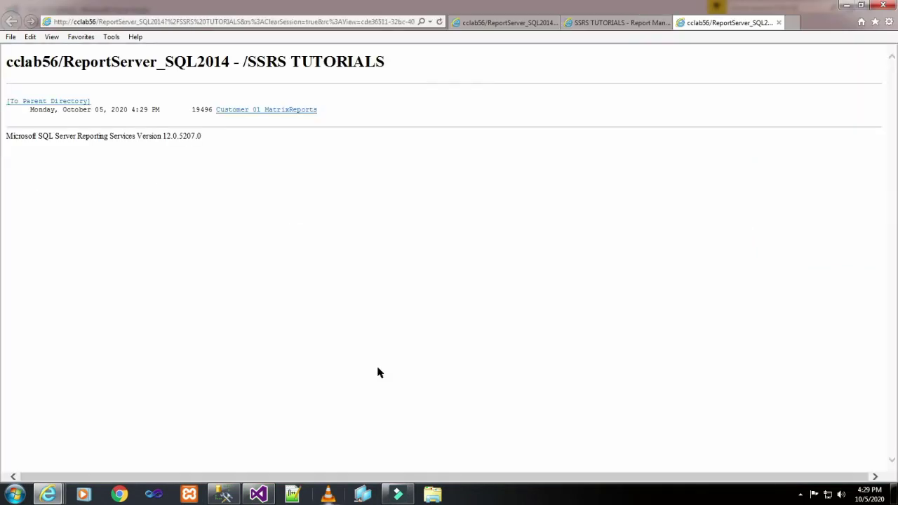
click(256, 116)
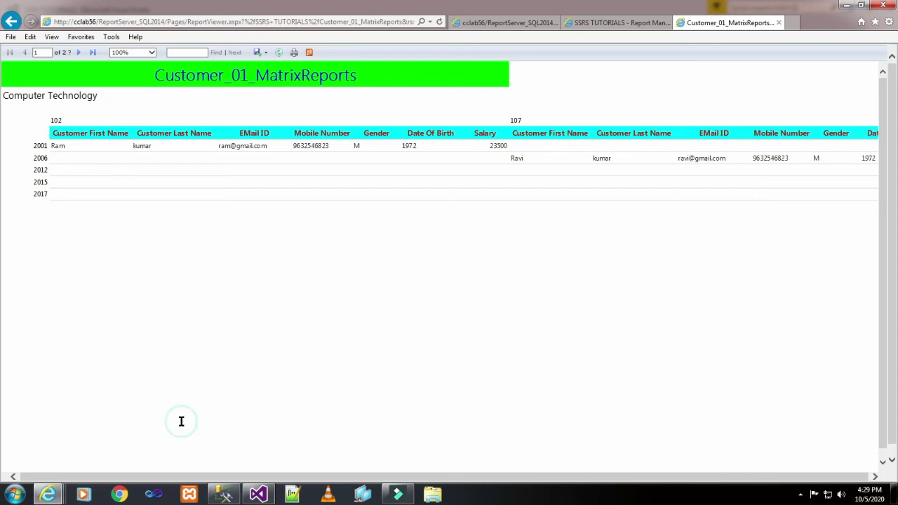
Examine the deployed matrix report's department pages from Computer Technology to Mechanical Engineering, including the full width of the Electronics Engineering page.
click(394, 479)
scroll(374, 306, down, 1)
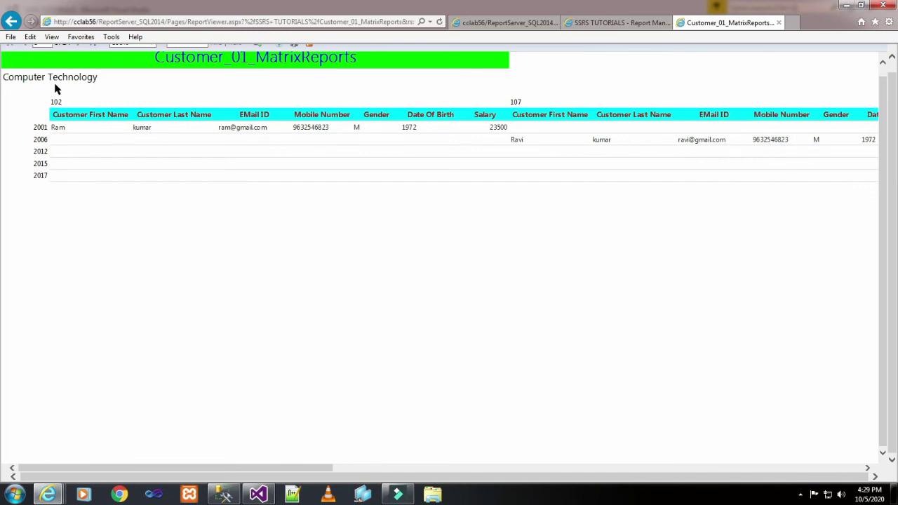
drag(259, 469, 222, 422)
scroll(222, 422, up, 1)
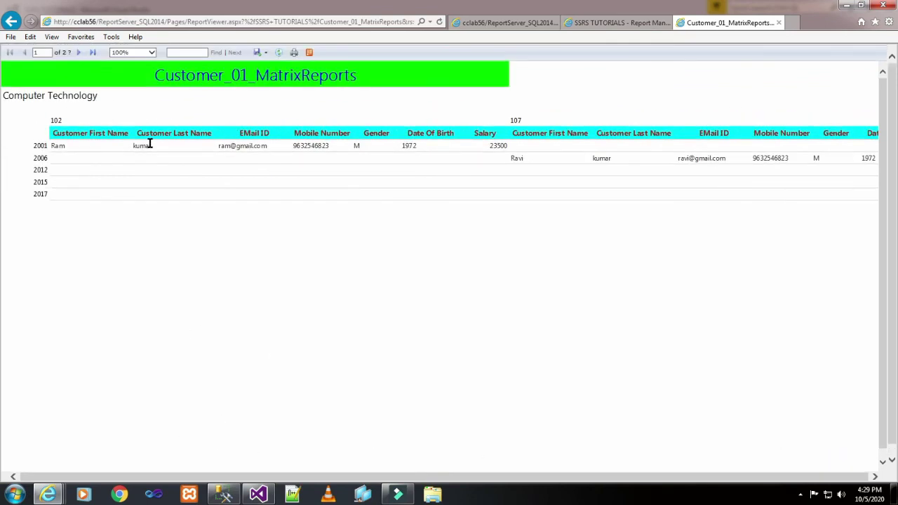
click(78, 52)
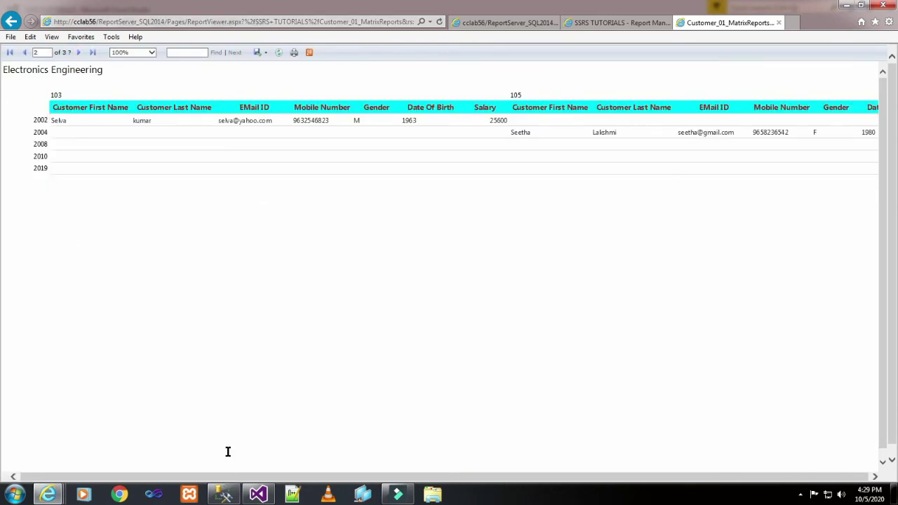
drag(232, 469, 786, 459)
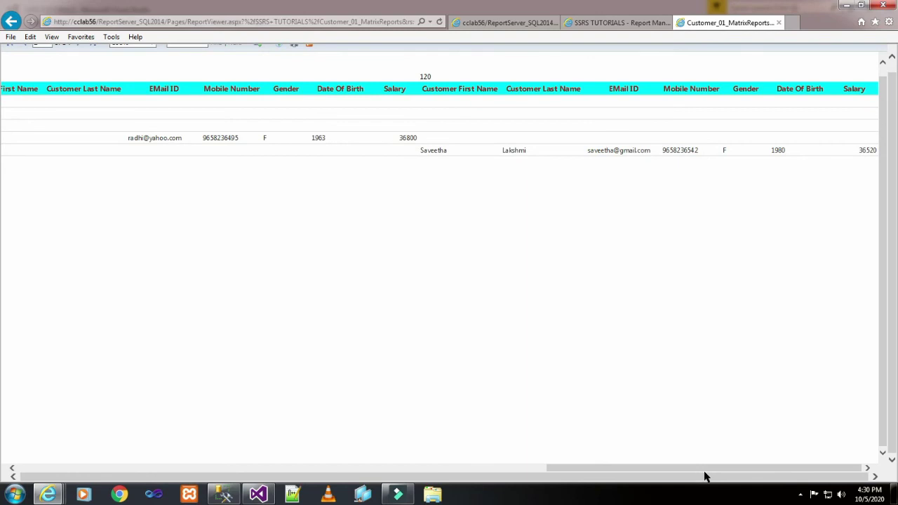
drag(705, 472, 92, 445)
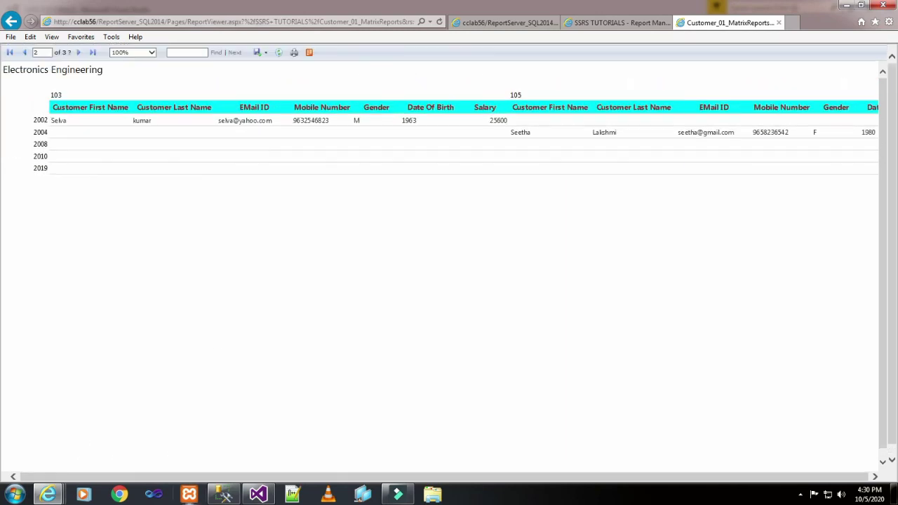
click(80, 53)
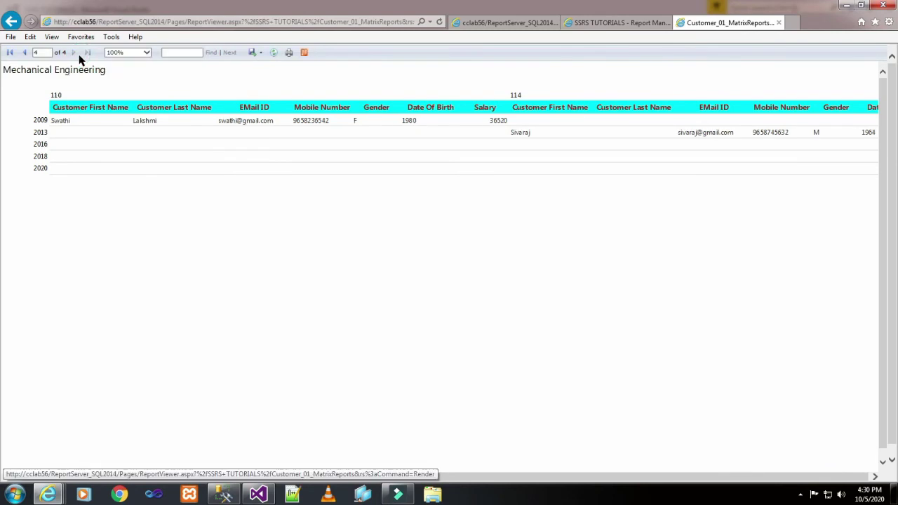